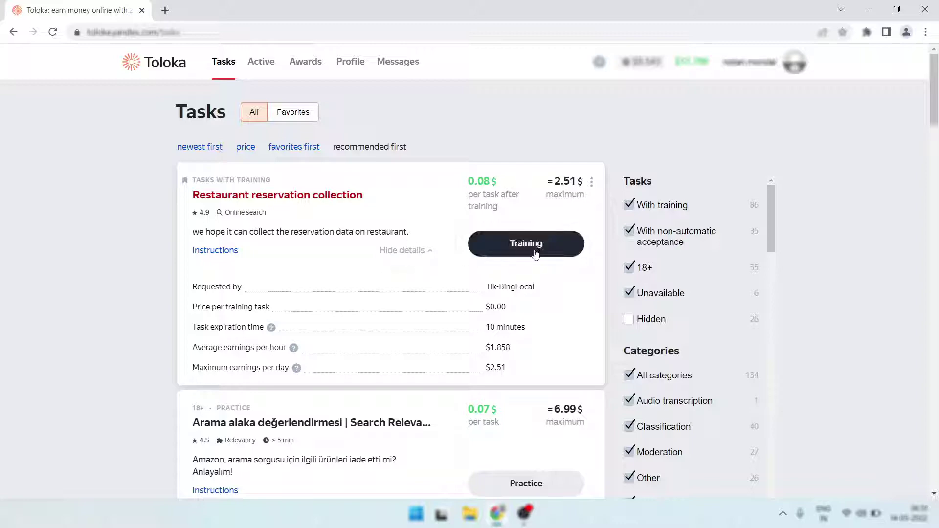
Step: Start the training for the Restaurant reservation collection task
left_click(538, 243)
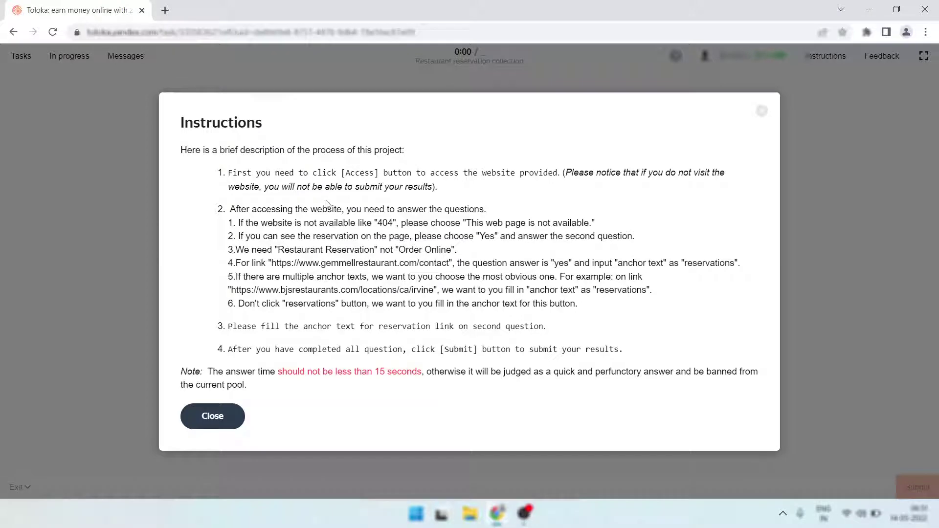
Step: Close the Instructions dialog to show the restaurant-jolly.de reservation question
left_click(218, 419)
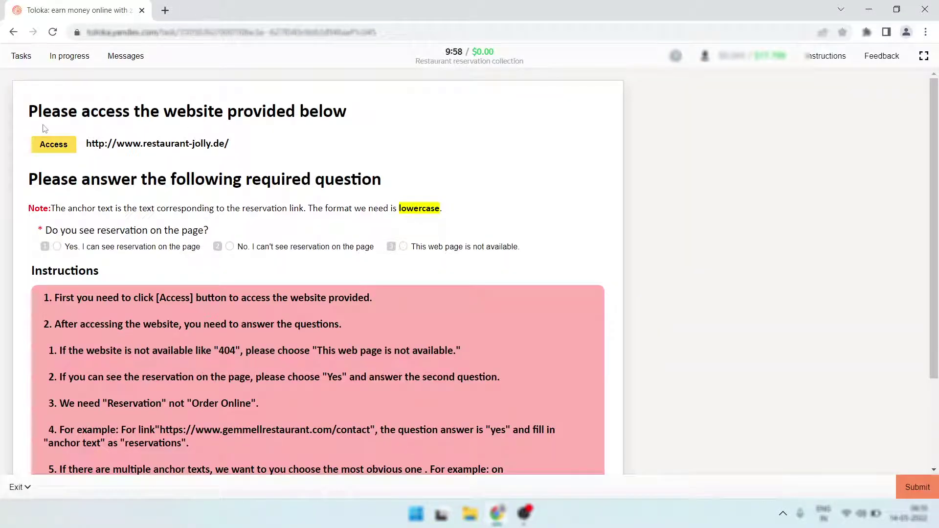
Step: Open the restaurant-jolly.de site and duplicate it into a second tab
left_click(57, 150)
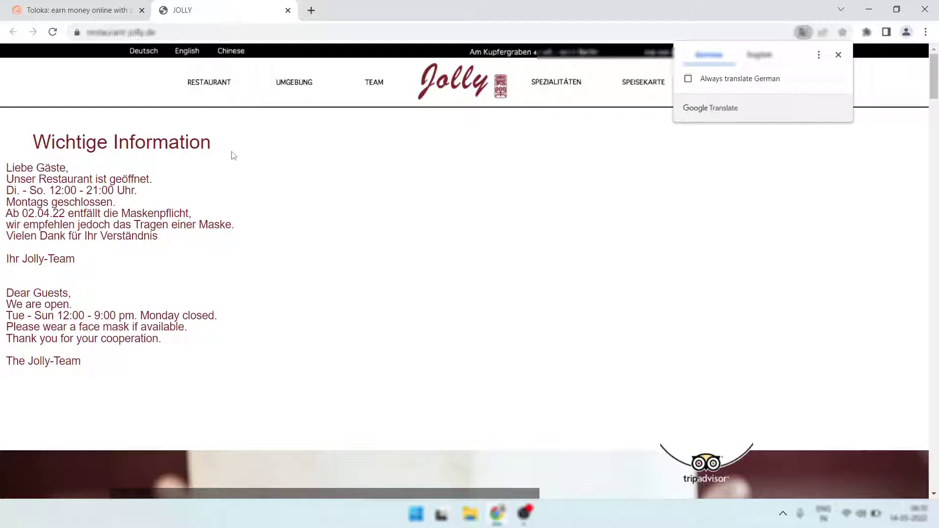
key("ctrl+l")
key("alt+Return")
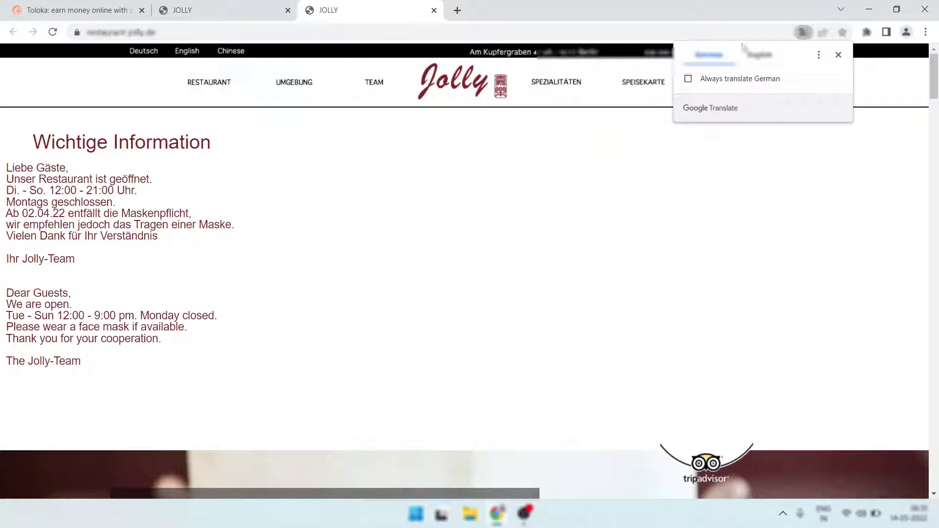
Step: Translate the Jolly page into English and read down through it
left_click(758, 56)
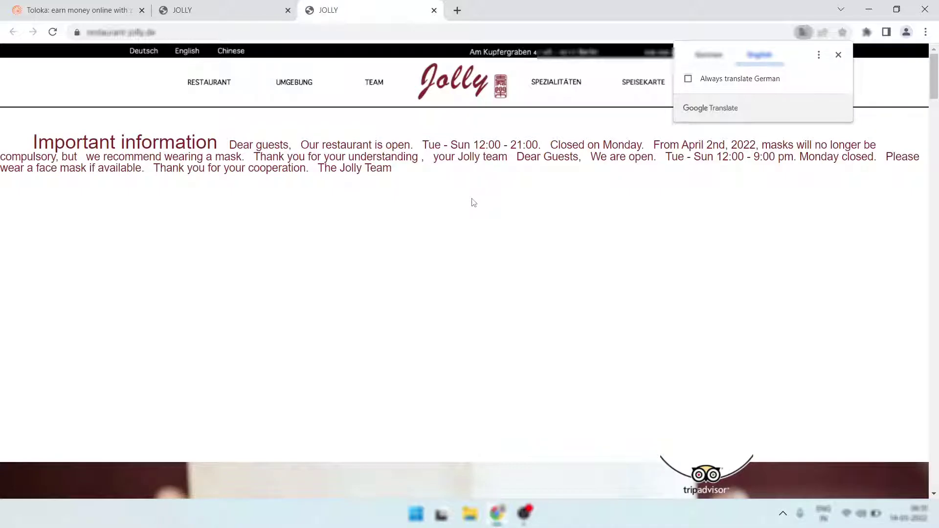
scroll(560, 239, "down", 15)
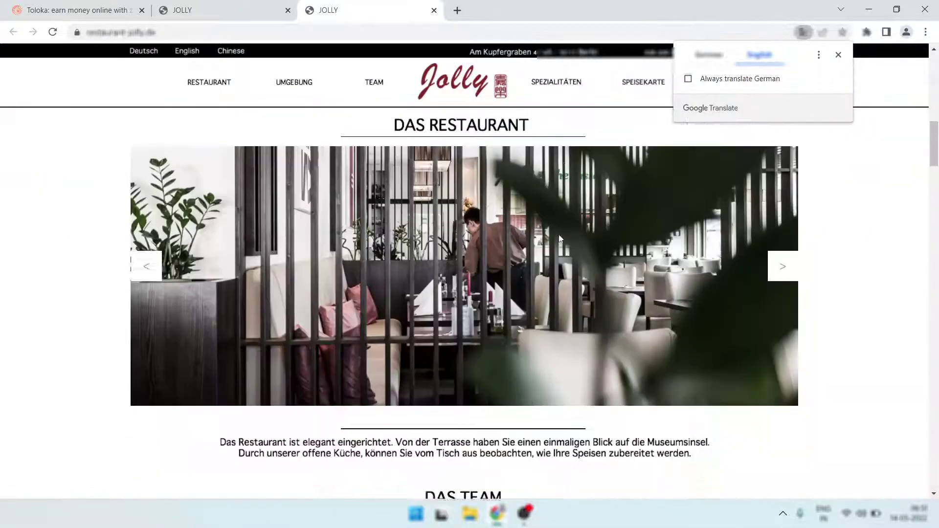
scroll(560, 238, "down", 20)
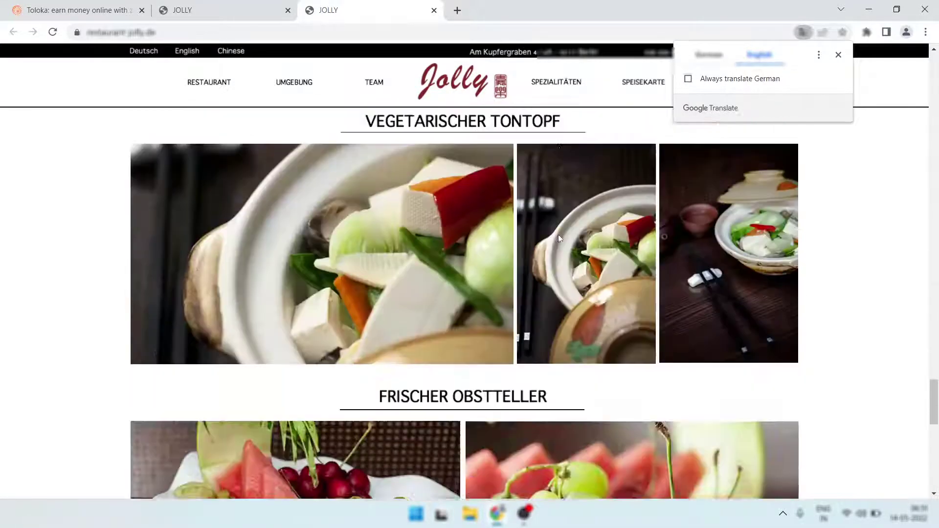
scroll(559, 239, "down", 10)
Step: Compare the Toloka task with the Jolly pages and find the German contact form
left_click(73, 10)
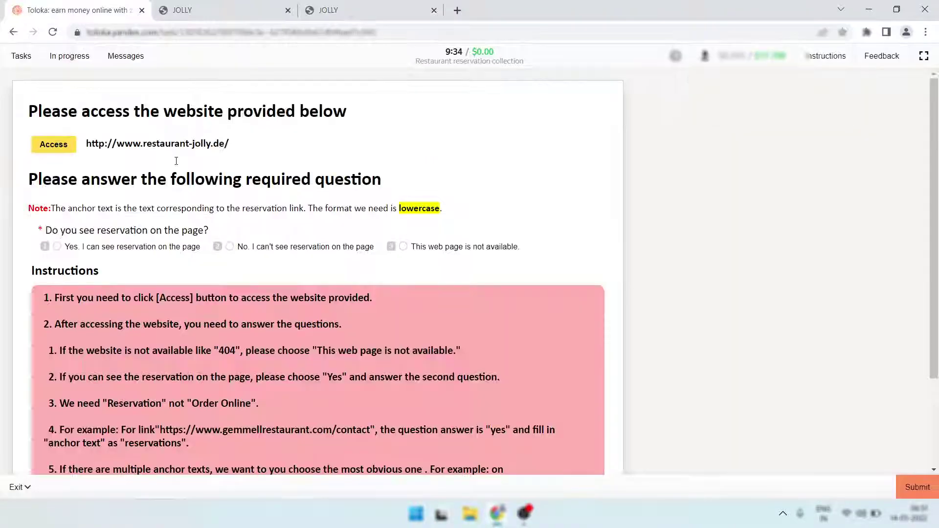
scroll(204, 264, "down", 2)
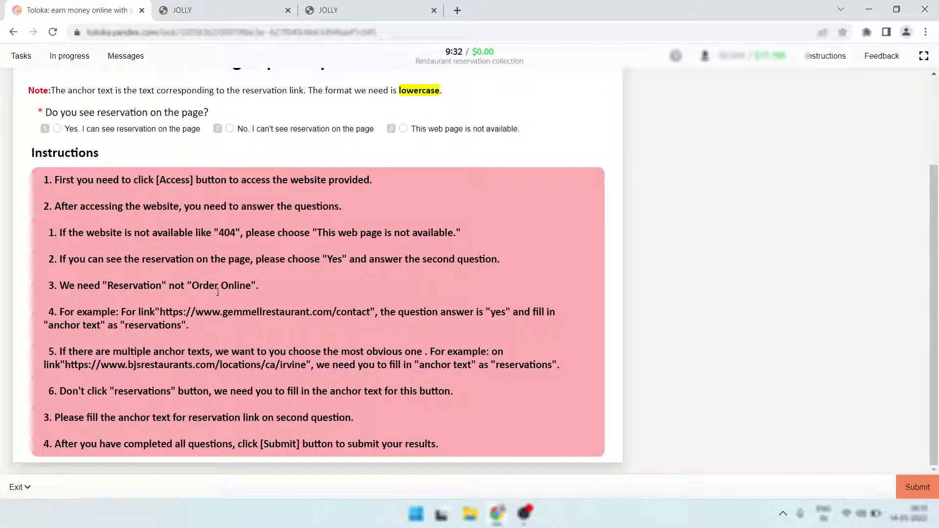
scroll(218, 287, "up", 2)
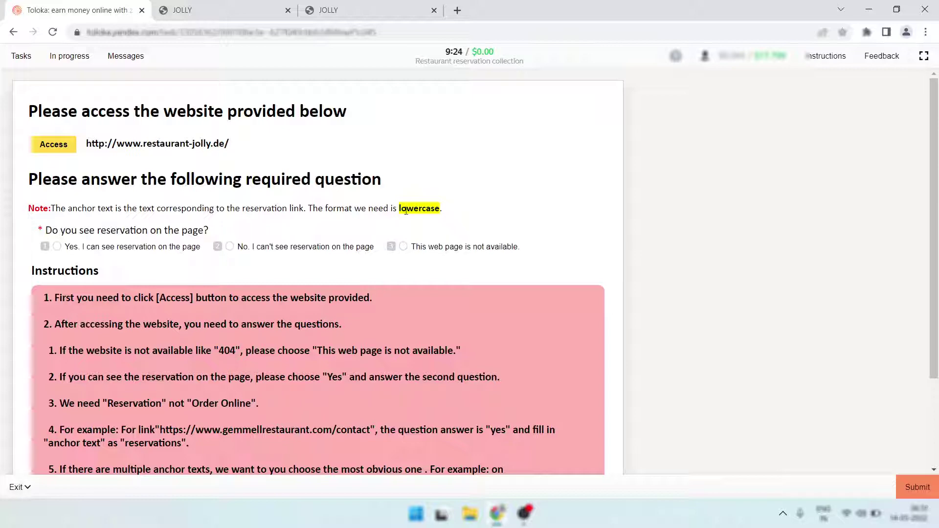
scroll(423, 209, "down", 2)
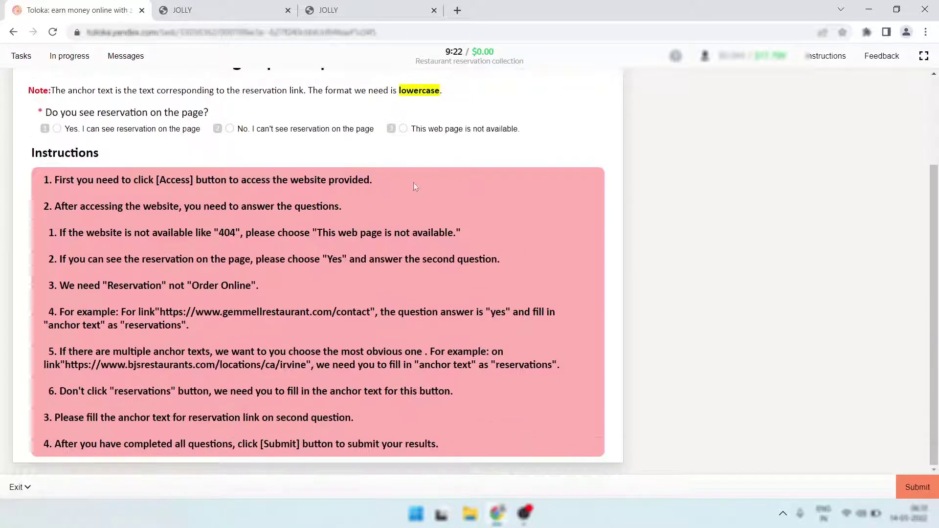
left_click(333, 11)
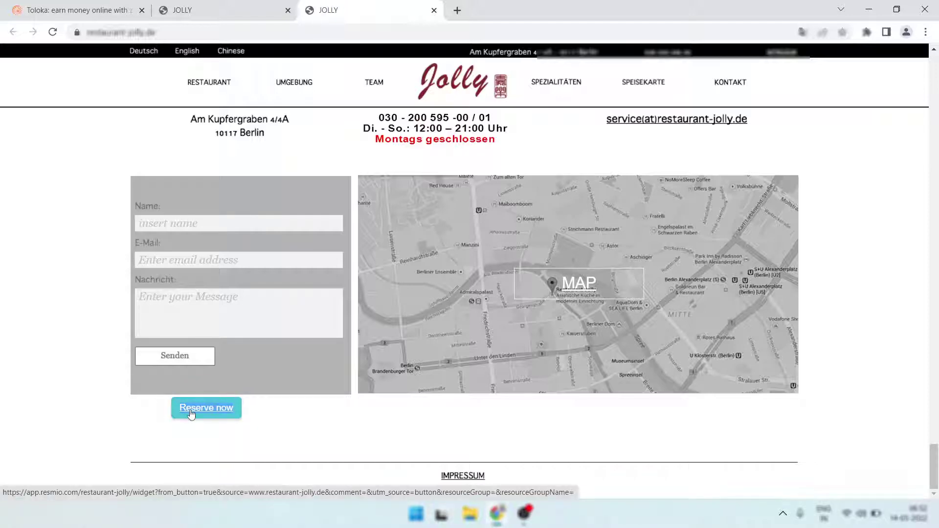
left_click(81, 8)
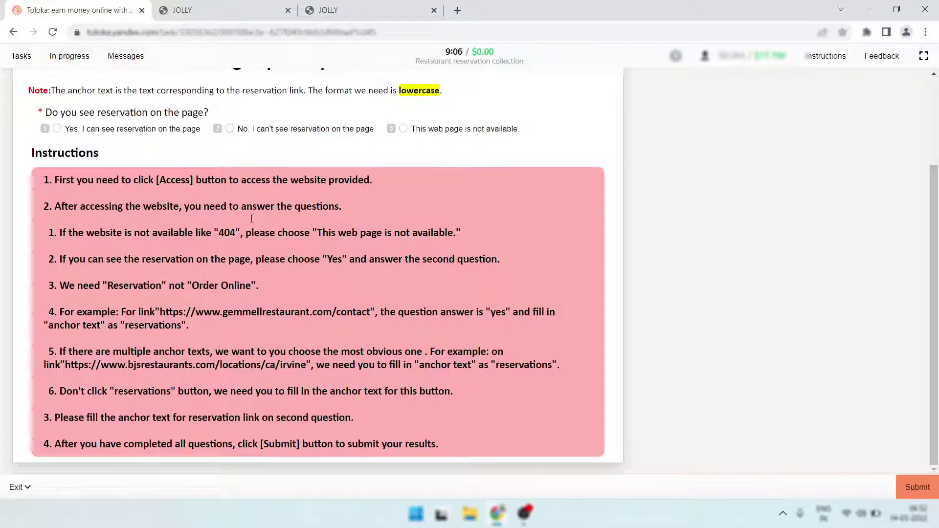
left_click(226, 7)
left_click(348, 4)
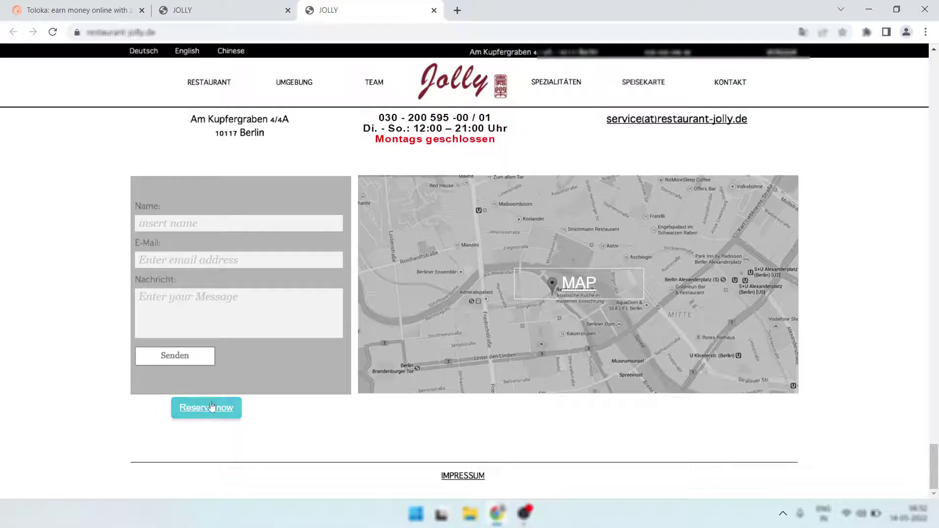
left_click(218, 6)
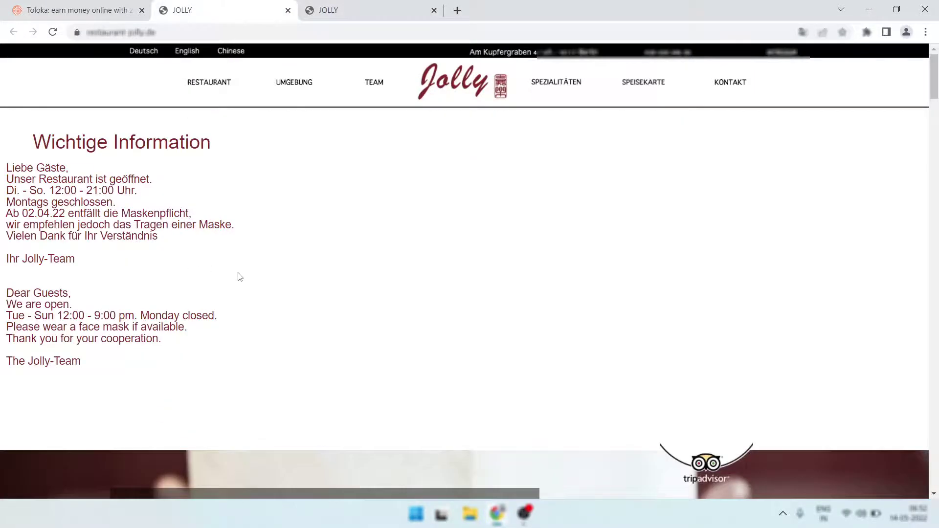
scroll(314, 274, "down", 15)
scroll(321, 275, "down", 10)
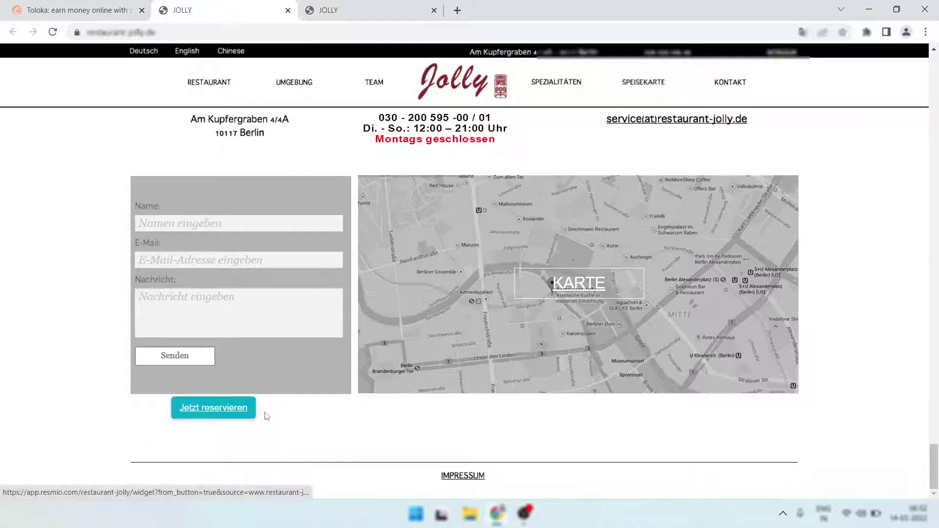
Step: Copy the 'Jetzt reservieren' link text and return to the Toloka task
left_click_drag(271, 414, 184, 407)
key("ctrl+c")
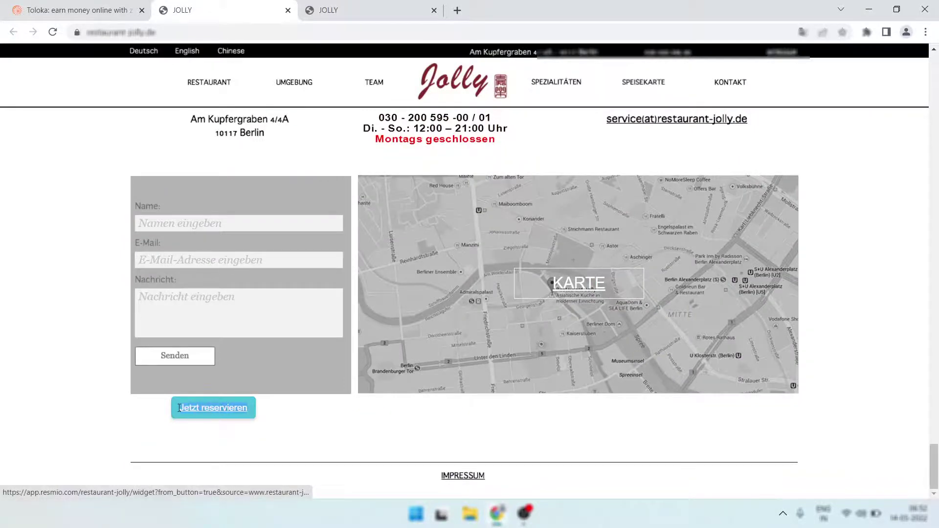
right_click(185, 410)
left_click(222, 313)
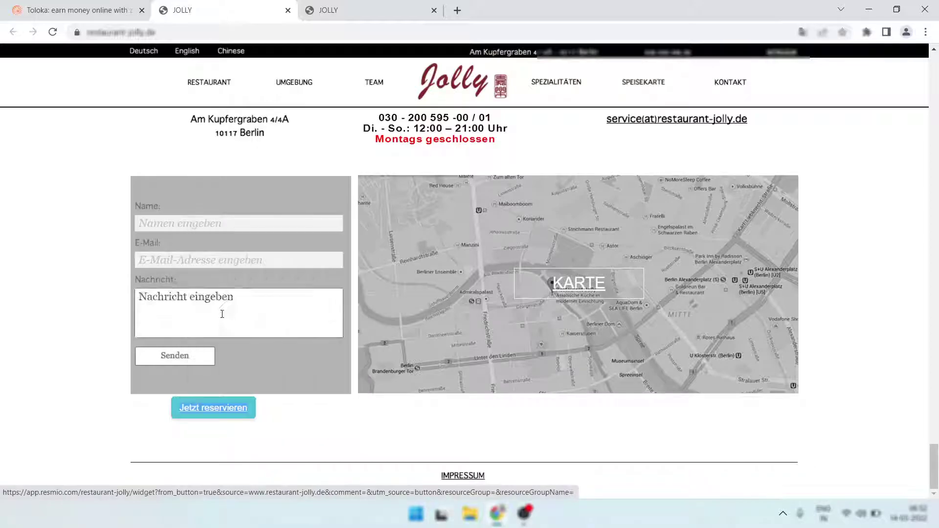
left_click(73, 10)
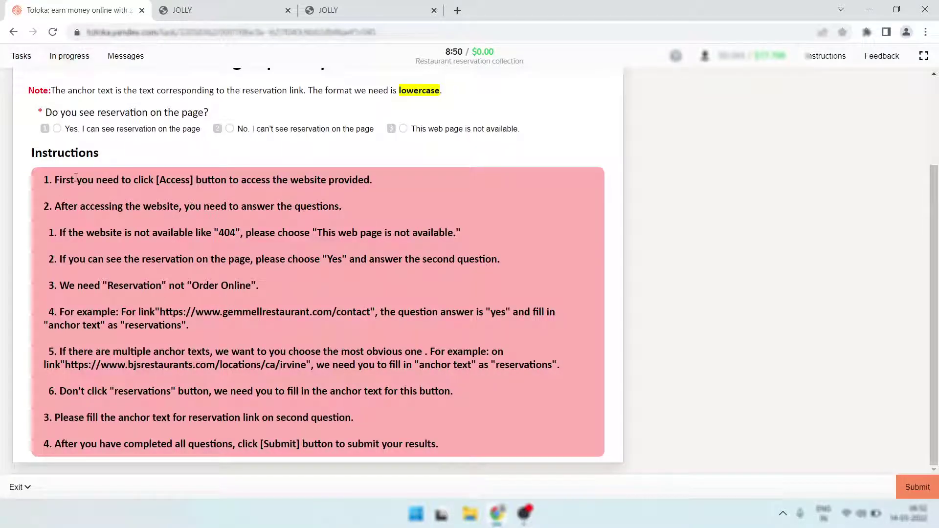
Step: Answer Yes with anchor text 'jetzt reservieren' in lowercase and submit the training answer
left_click(135, 134)
left_click(160, 175)
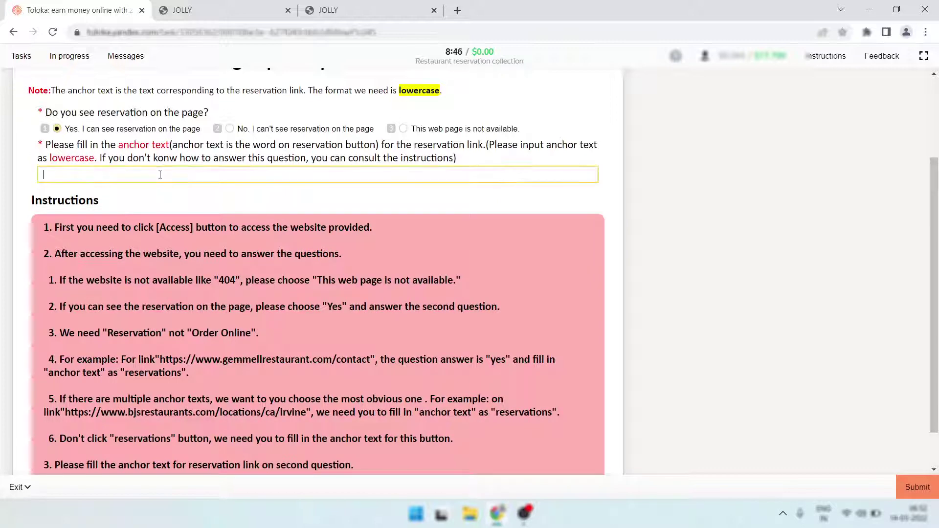
key("ctrl+v")
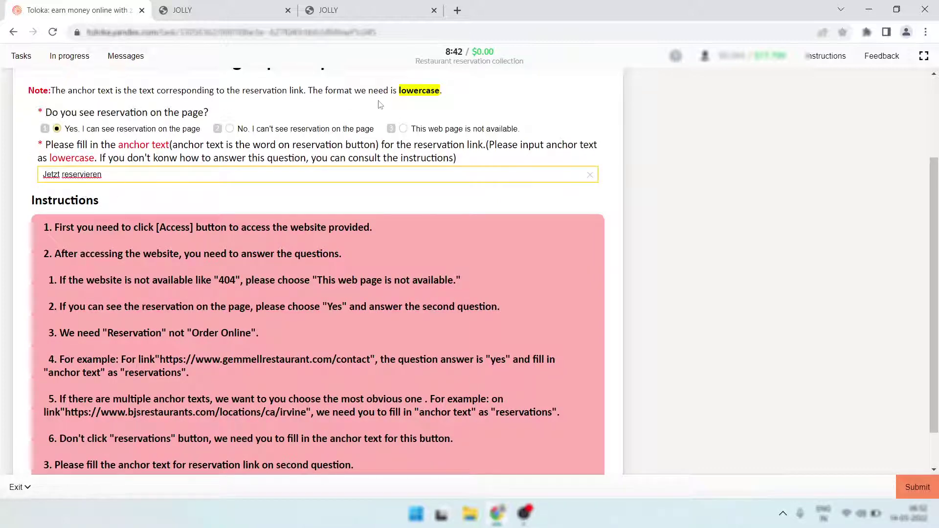
left_click_drag(399, 91, 440, 93)
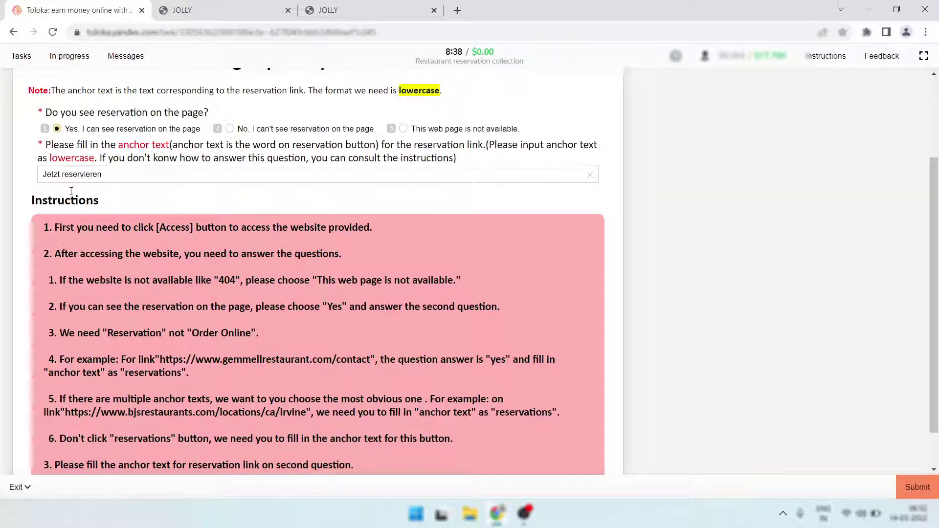
left_click(43, 175)
key("ctrl+a")
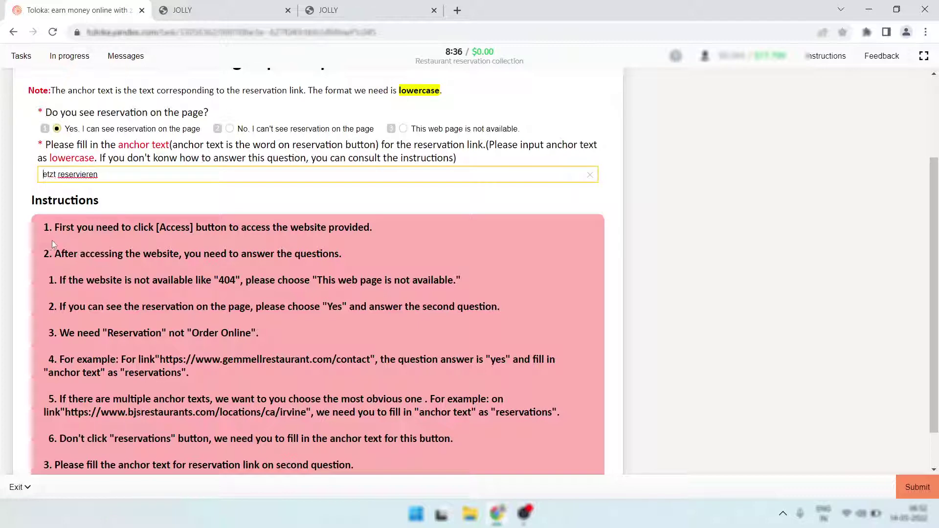
type("jetzt reservieren")
left_click(117, 198)
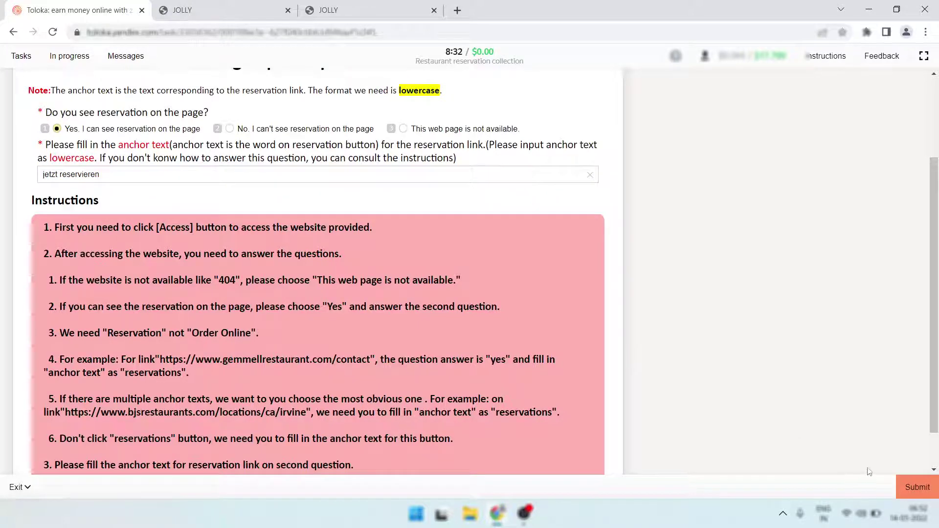
left_click(913, 487)
Step: Close the Jolly tabs and open the dicke-wirtin.de restaurant site
right_click(62, 18)
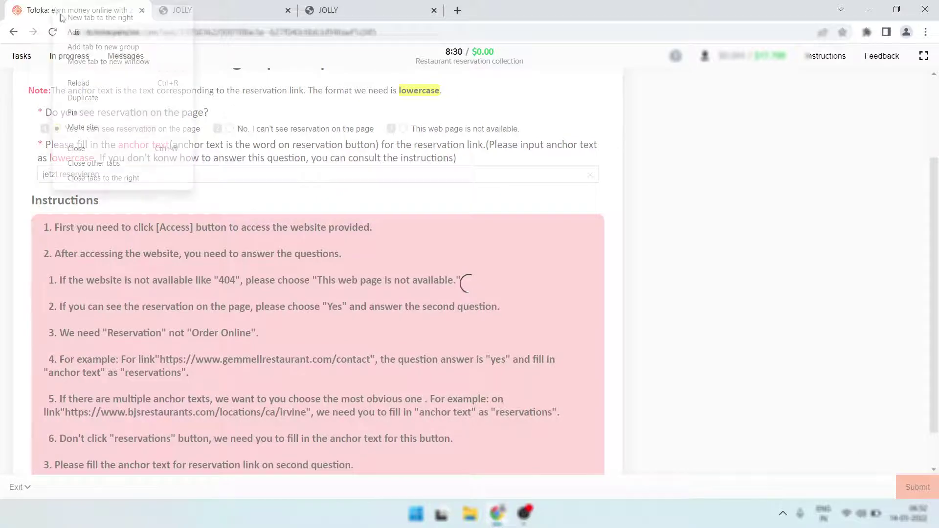
left_click(146, 178)
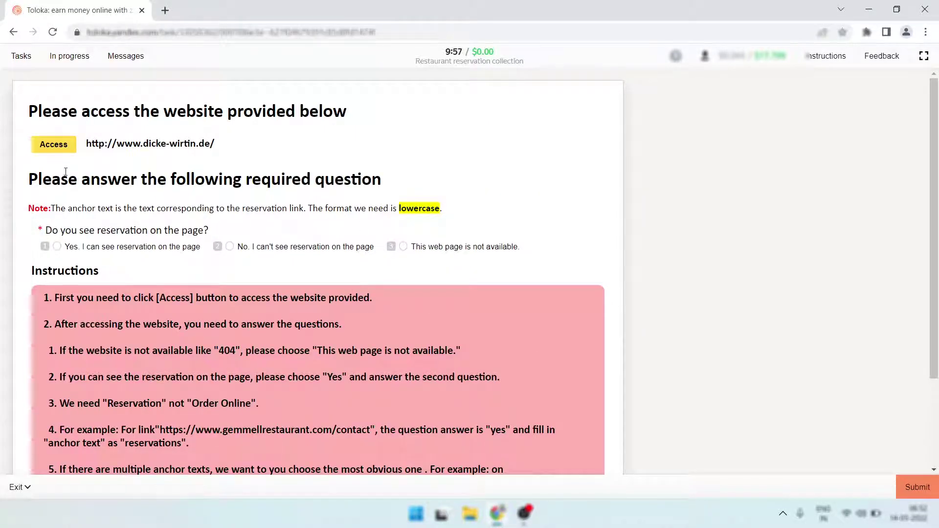
left_click(55, 144)
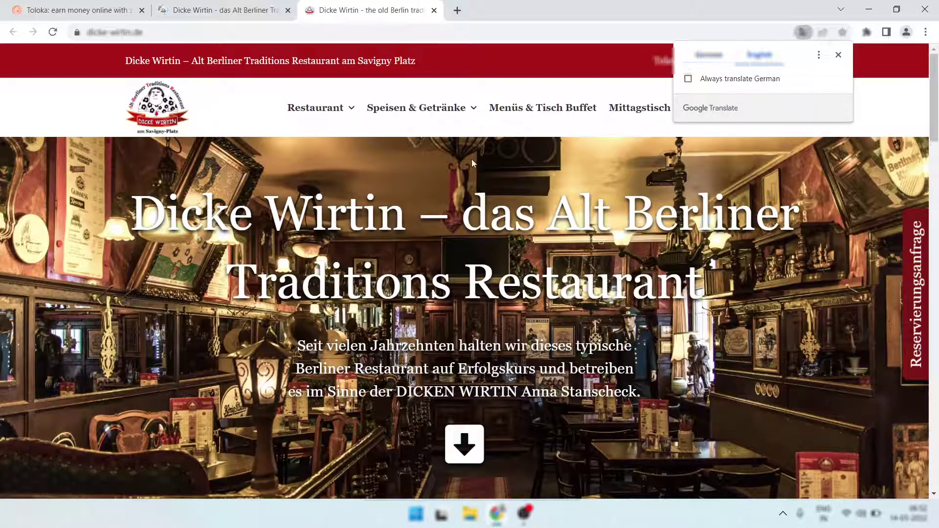
Step: Translate Dicke Wirtin into English, then open Reservierung on the German tab
left_click(838, 55)
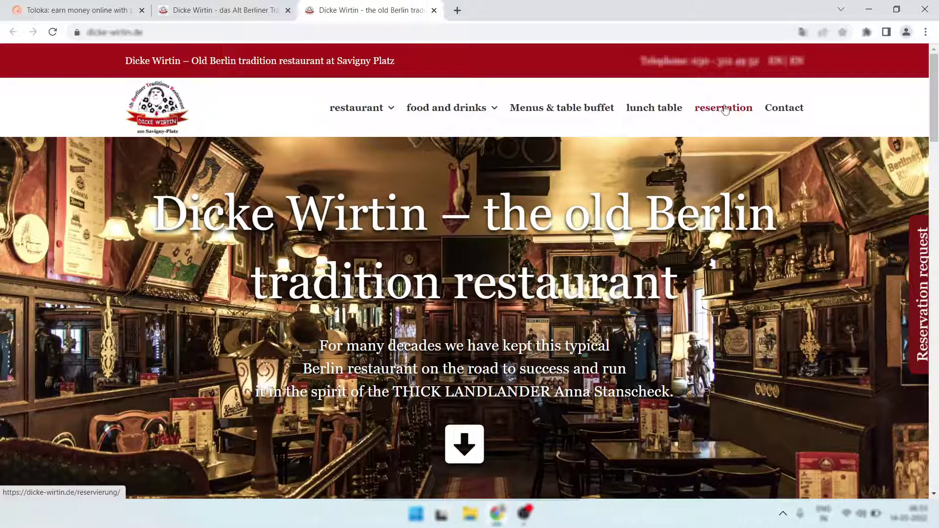
left_click(215, 5)
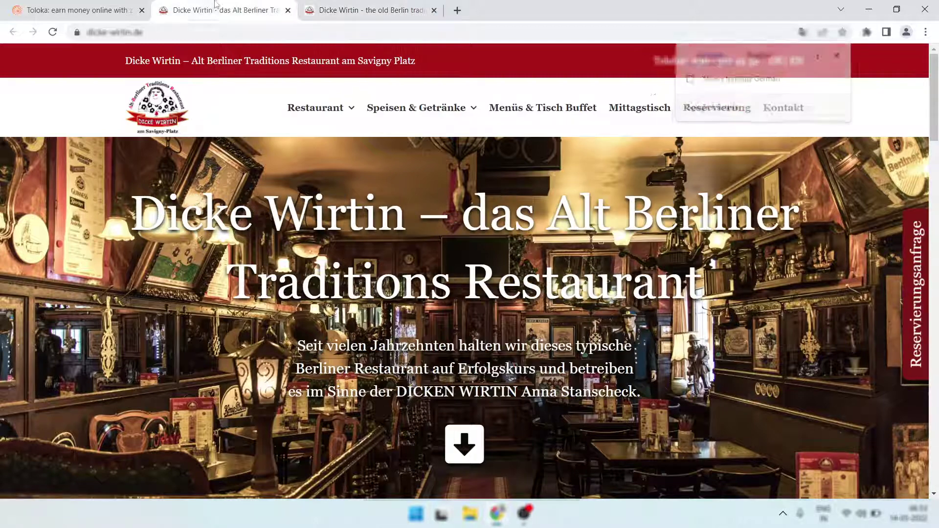
left_click(838, 55)
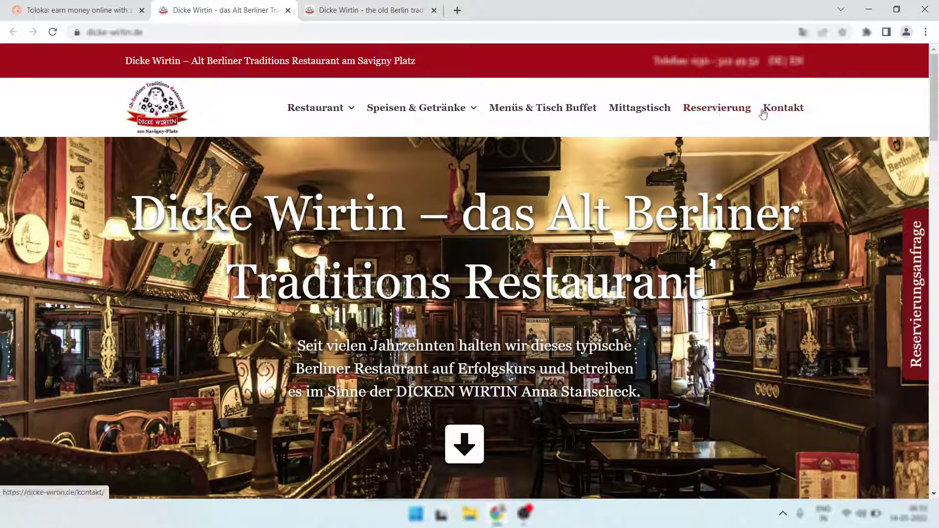
left_click_drag(718, 108, 724, 113)
left_click(724, 113)
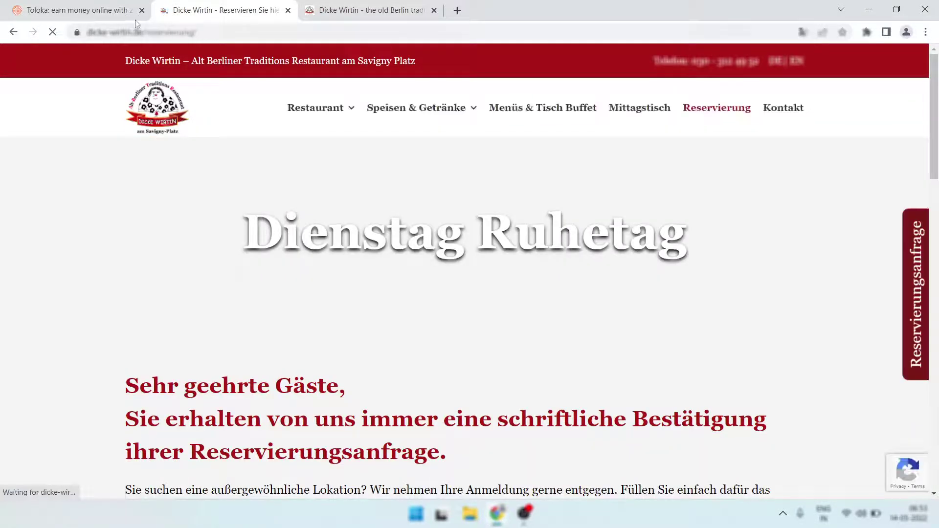
Step: Copy 'reservierung' from the page address and enter it as the Yes answer's anchor text
left_click(162, 29)
double_click(195, 33)
right_click(201, 32)
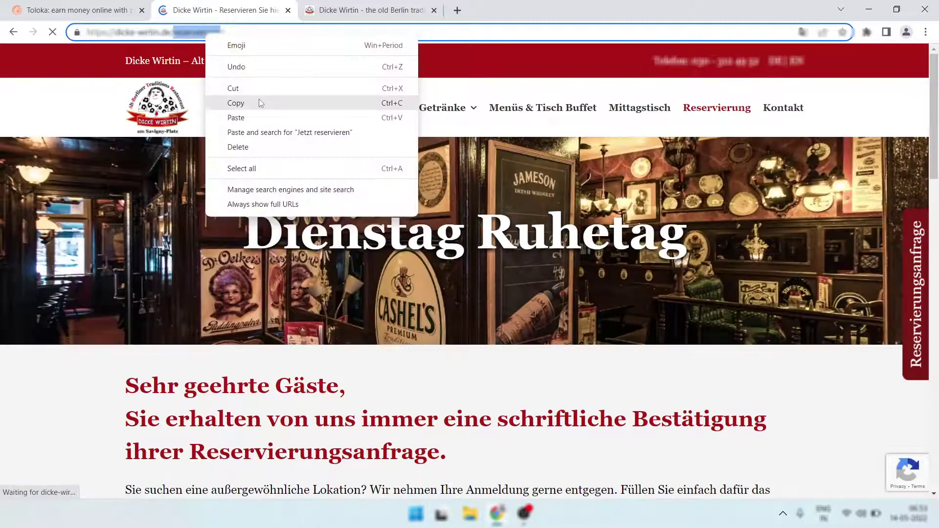
left_click(261, 105)
left_click(78, 10)
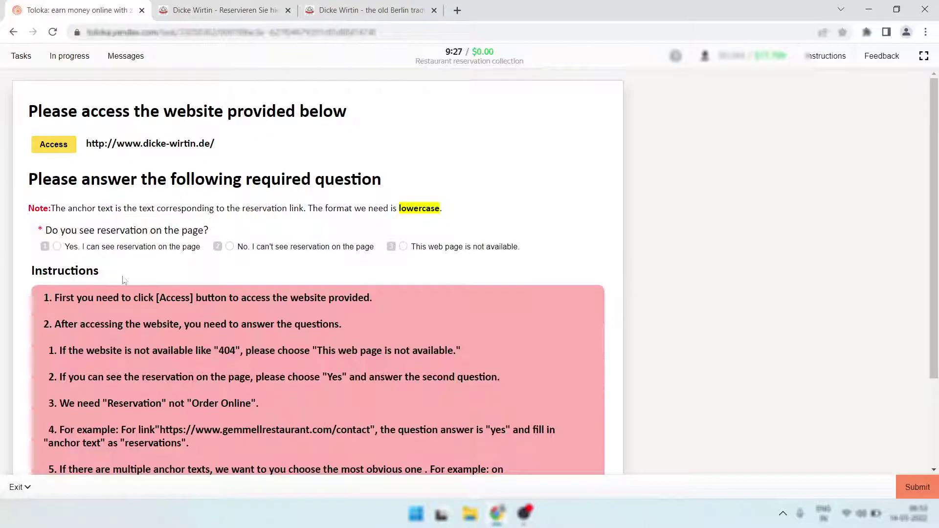
left_click(119, 250)
left_click(118, 292)
key("ctrl+v")
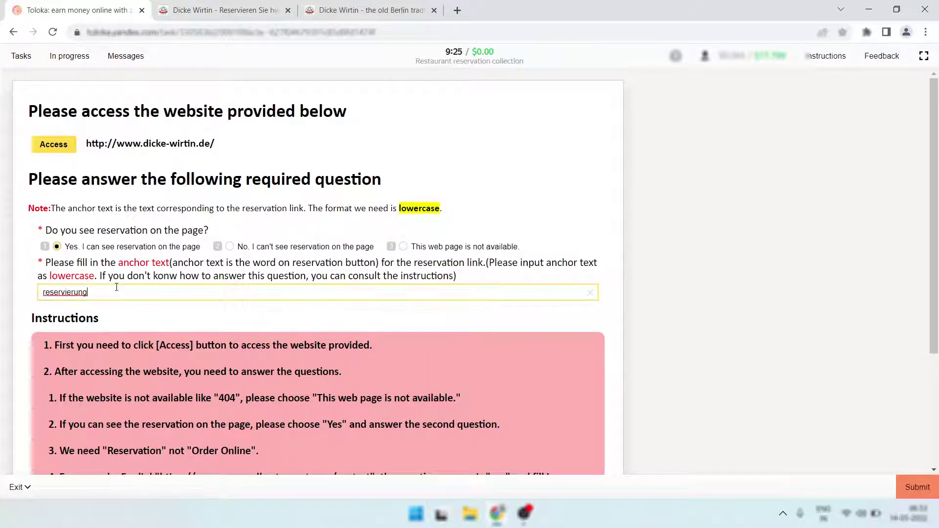
left_click(762, 297)
Step: Submit the Dicke Wirtin answer and close every tab except Toloka
left_click(233, 6)
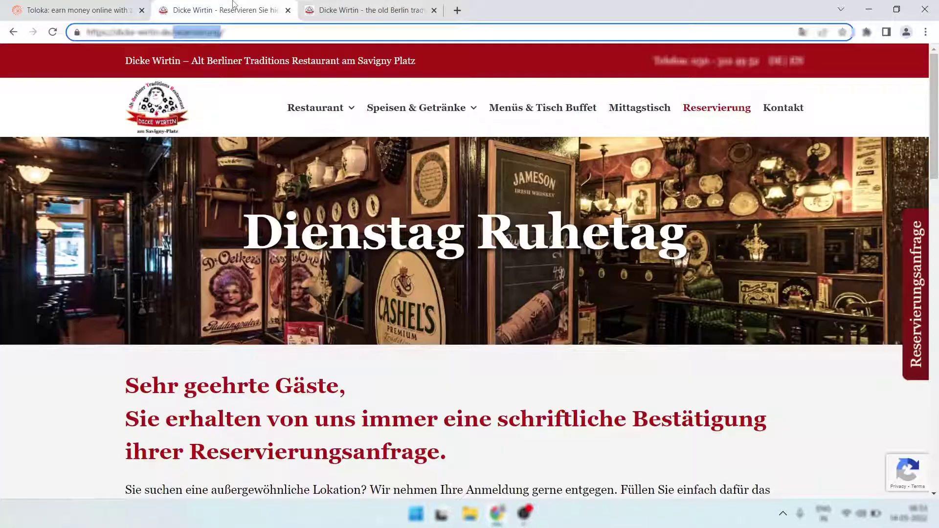
left_click(93, 6)
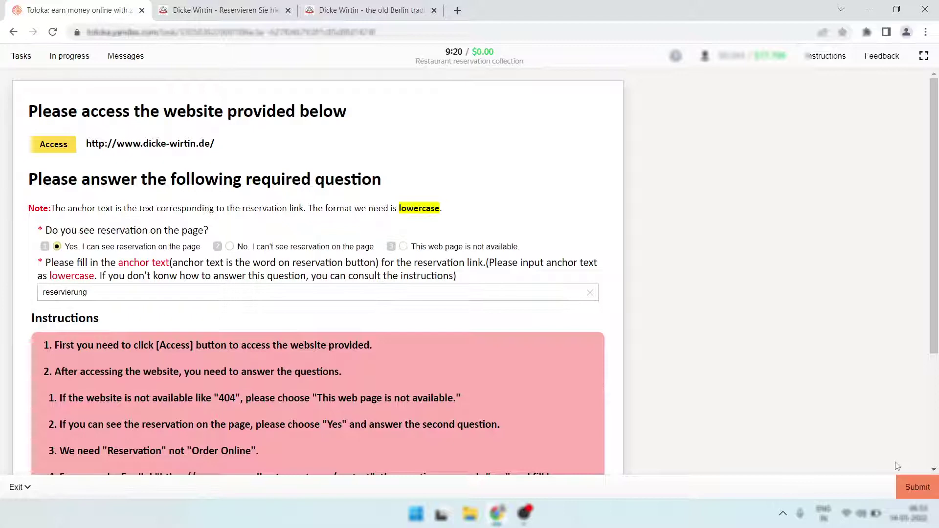
left_click(914, 487)
right_click(89, 12)
left_click(155, 169)
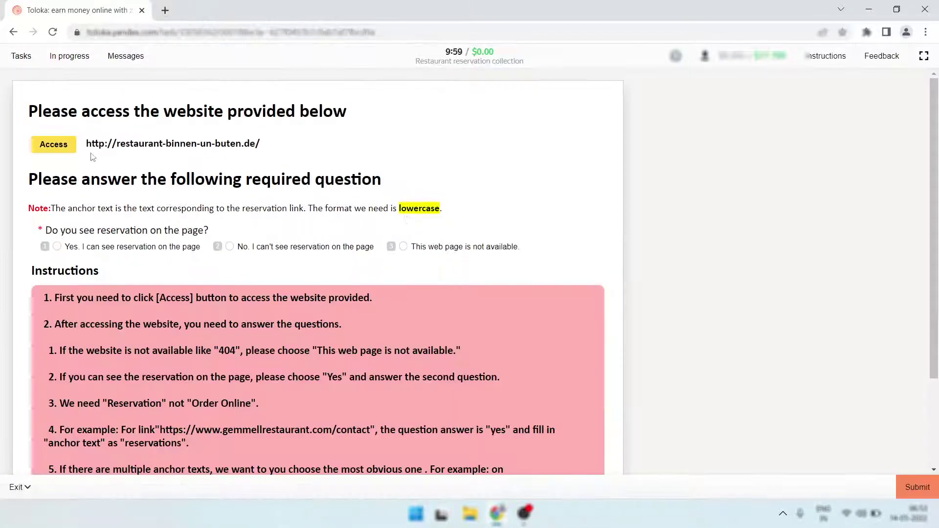
Step: Open restaurant-binnen-un-buten.de, translate it to English, and go to its Reservations page
left_click(53, 144)
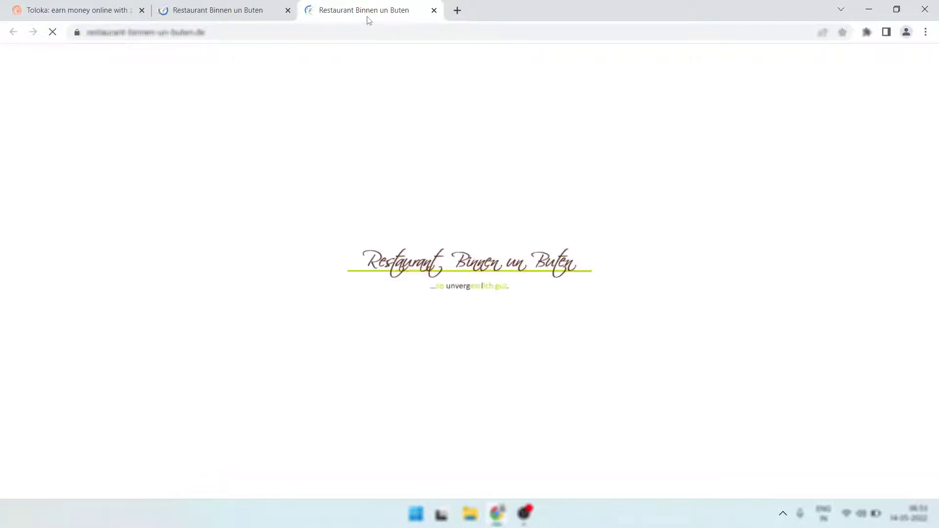
left_click(758, 62)
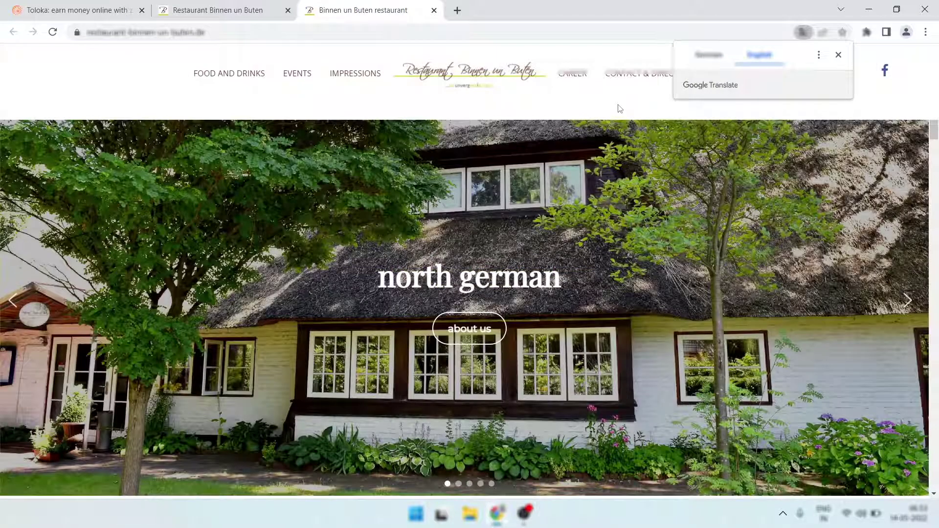
left_click(619, 109)
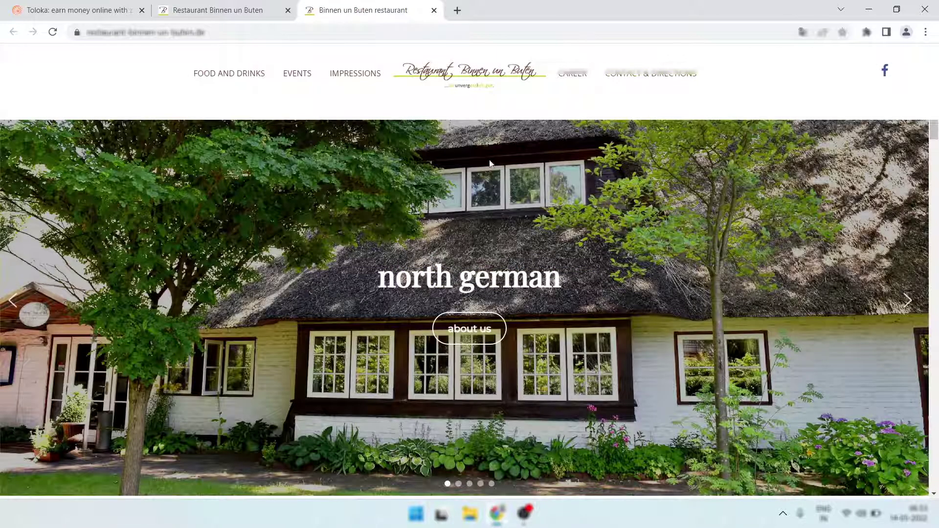
scroll(492, 165, "down", 10)
scroll(494, 171, "down", 8)
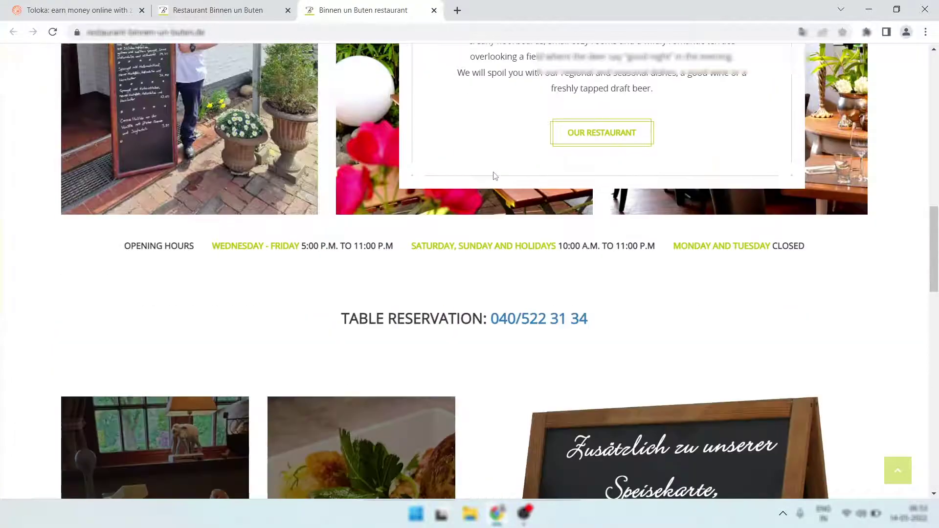
scroll(493, 176, "down", 8)
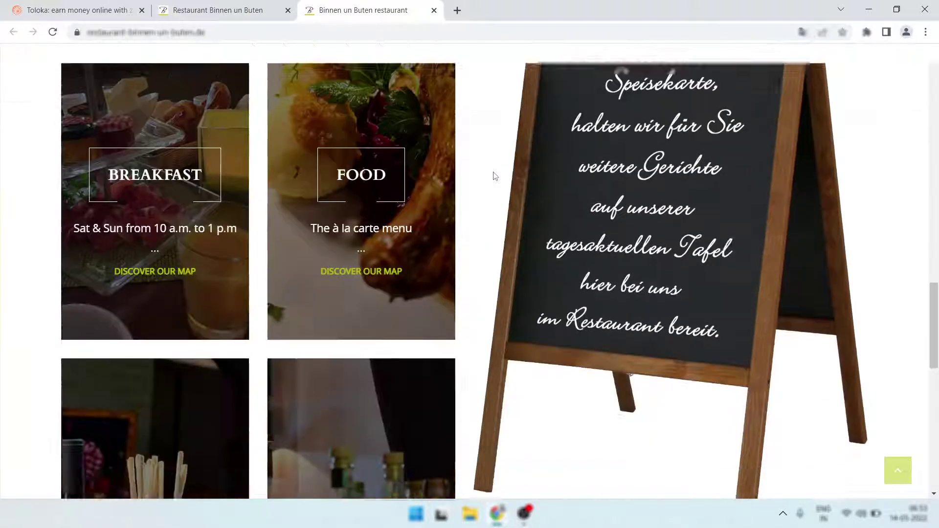
scroll(494, 175, "down", 4)
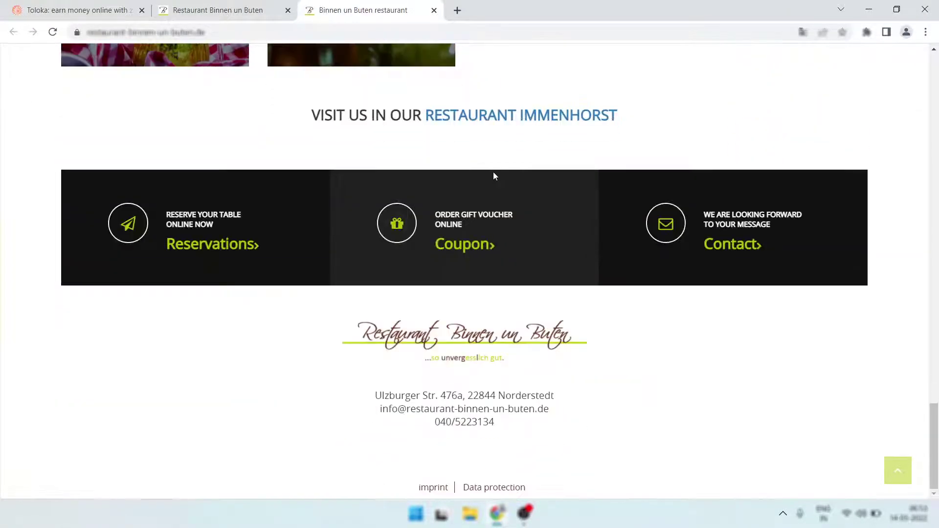
left_click(232, 246)
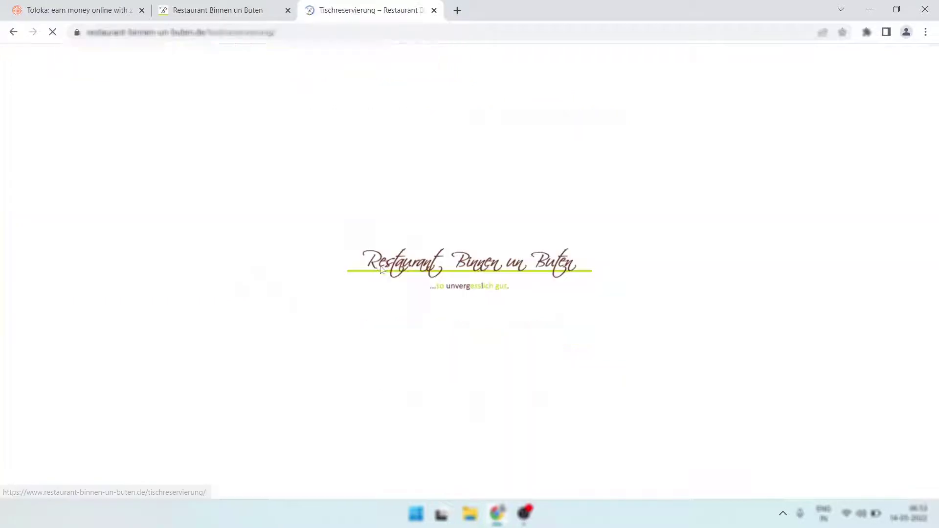
scroll(433, 254, "down", 12)
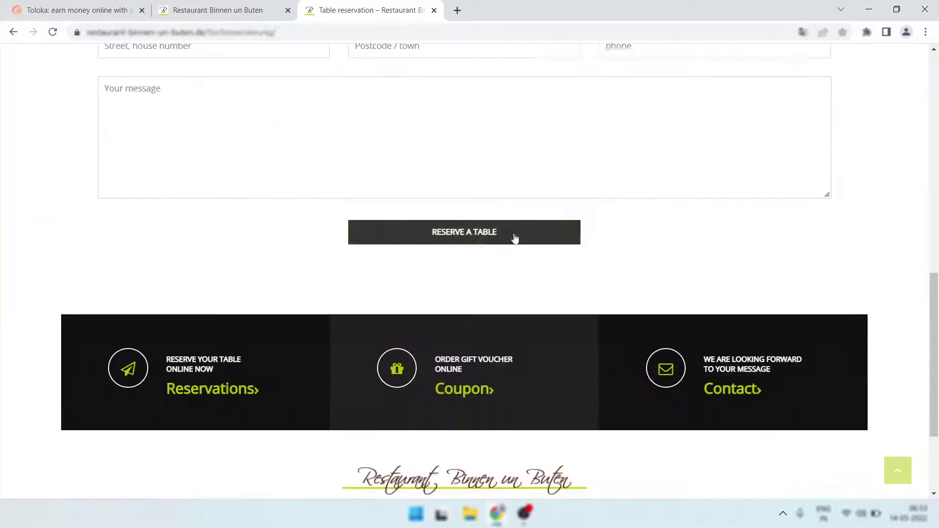
Step: Open the Reservieren page on the German tab and view its TISCH RESERVIEREN form
left_click(217, 10)
scroll(313, 195, "down", 8)
scroll(311, 193, "down", 10)
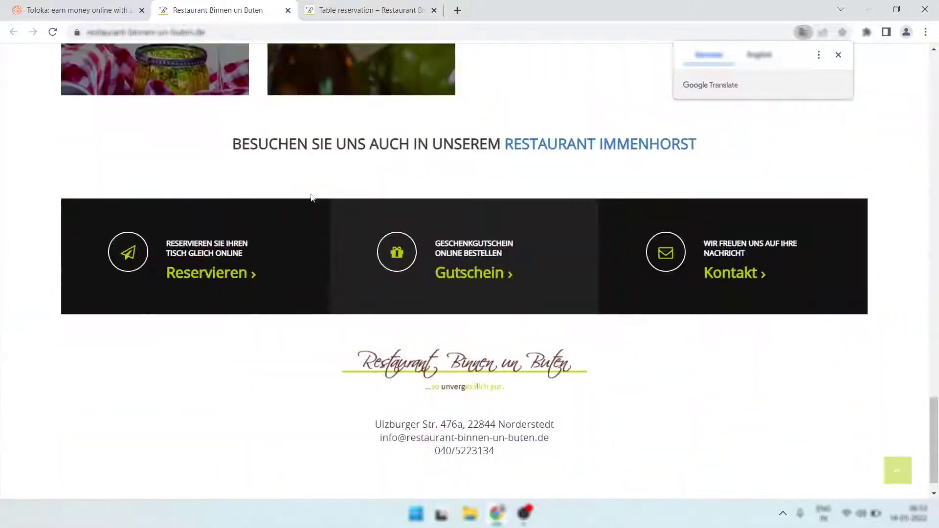
left_click(203, 245)
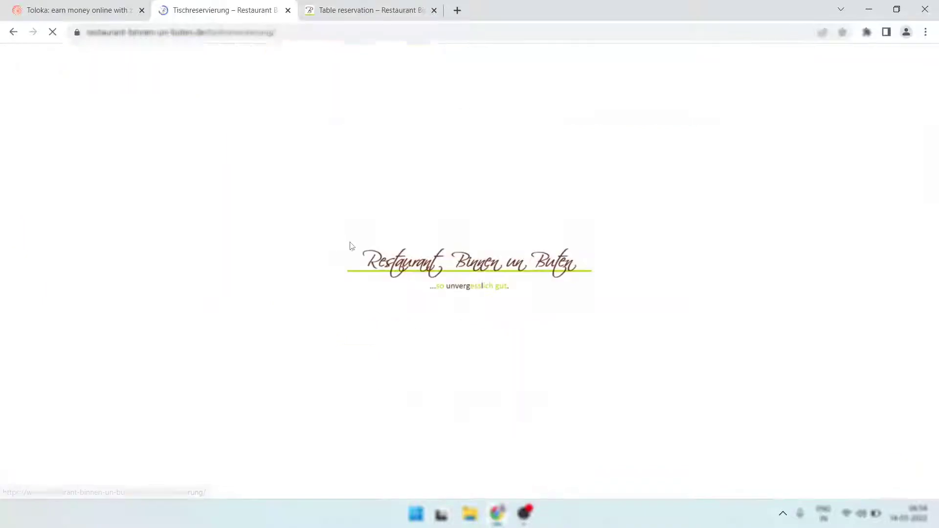
scroll(396, 246, "down", 15)
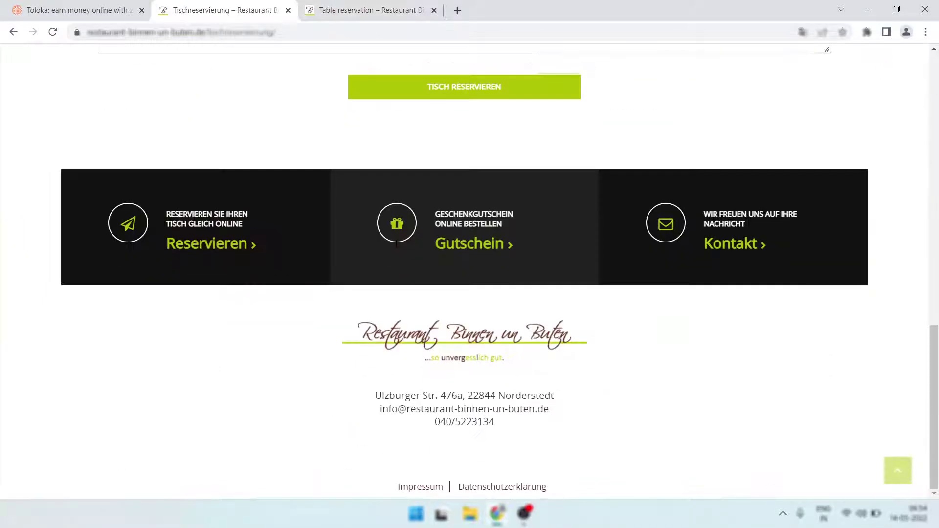
scroll(421, 303, "up", 4)
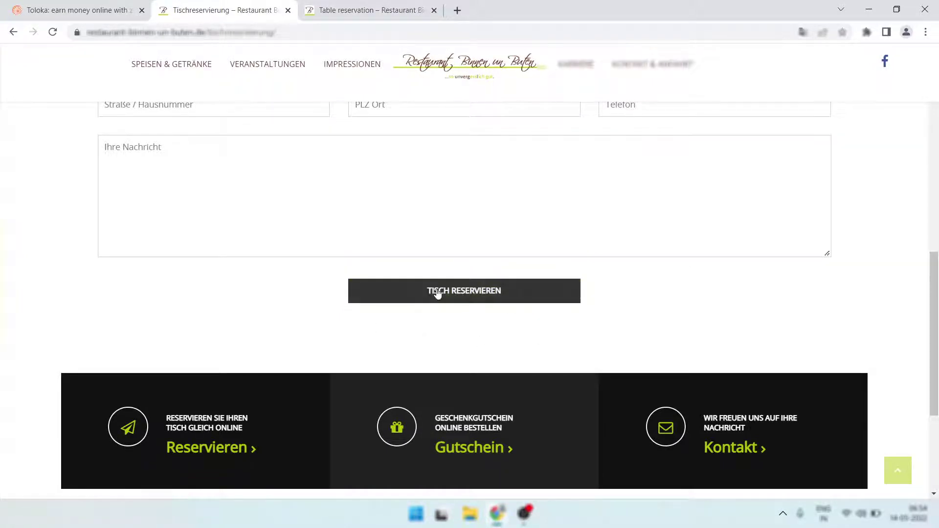
scroll(489, 293, "down", 4)
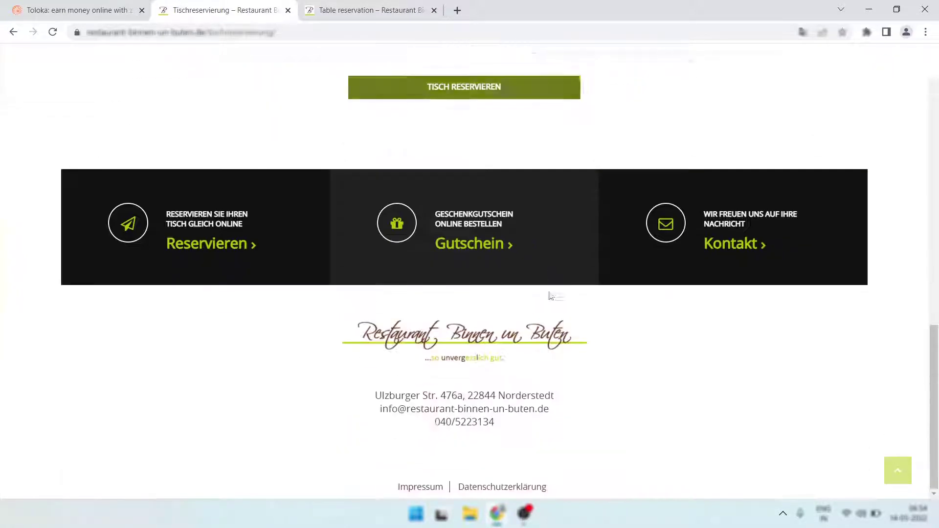
scroll(551, 294, "up", 4)
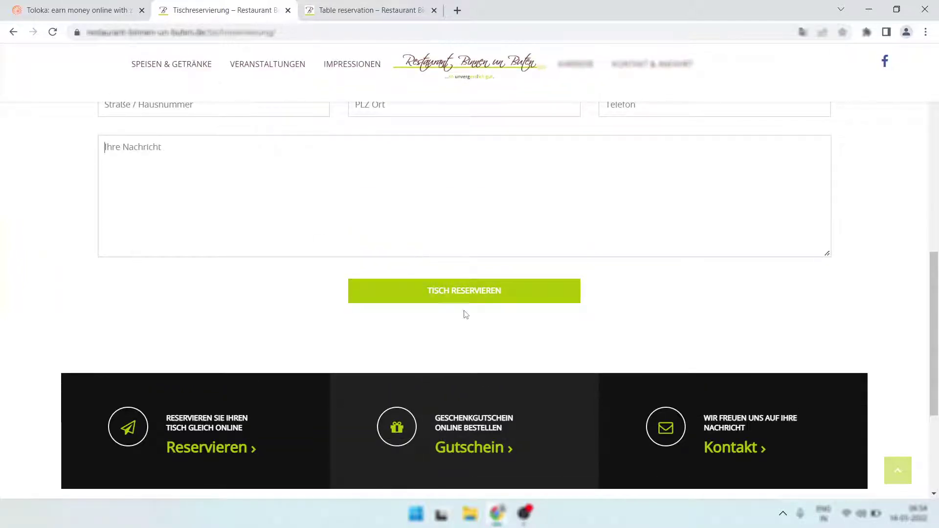
scroll(465, 265, "down", 4)
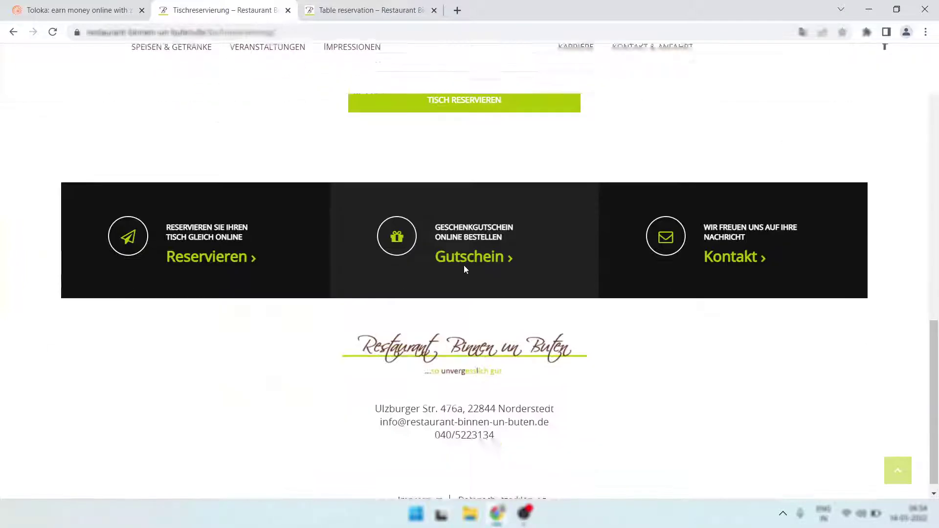
scroll(464, 265, "up", 4)
Step: Inspect the TISCH RESERVIEREN button and copy its 'Tisch reservieren' value from DevTools
right_click(460, 292)
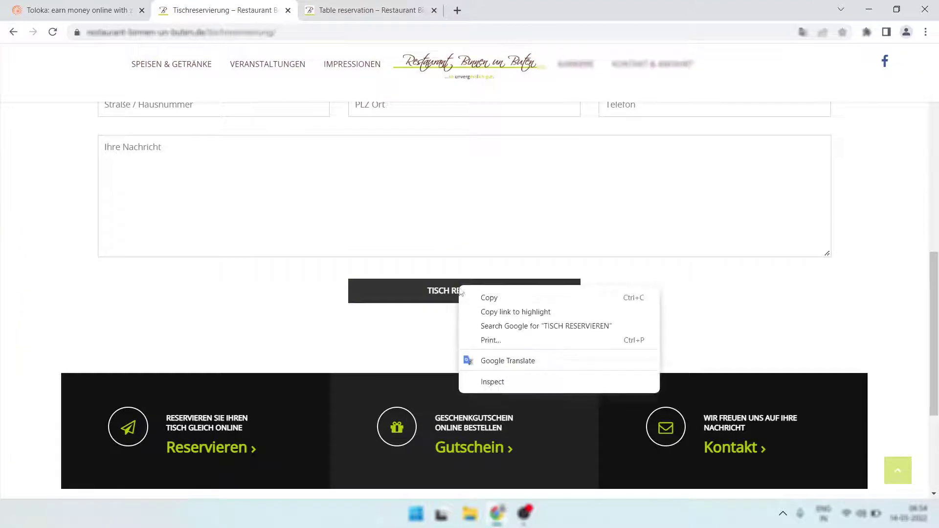
left_click(501, 379)
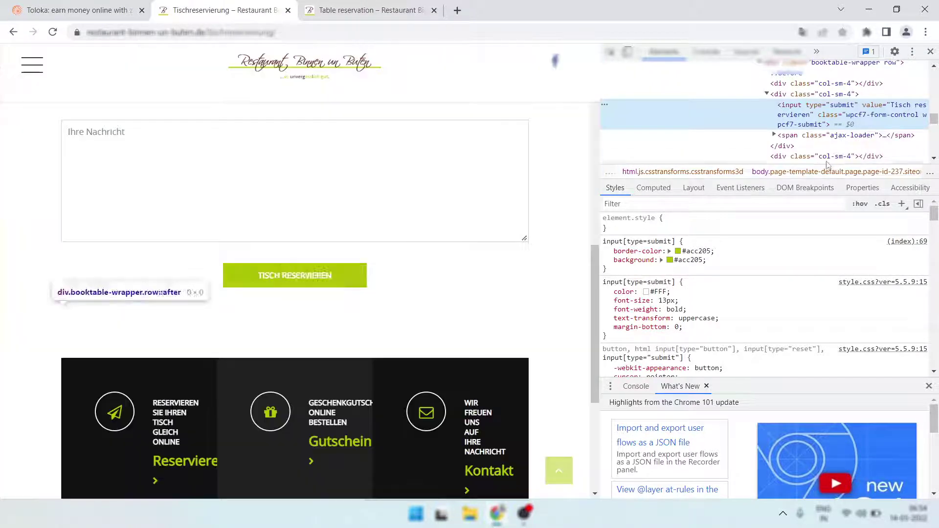
double_click(907, 106)
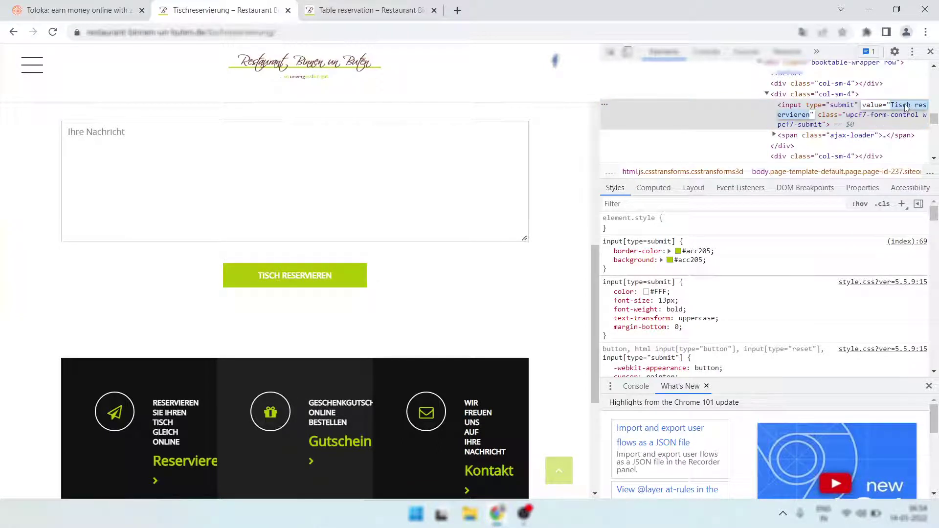
right_click(906, 108)
left_click(781, 152)
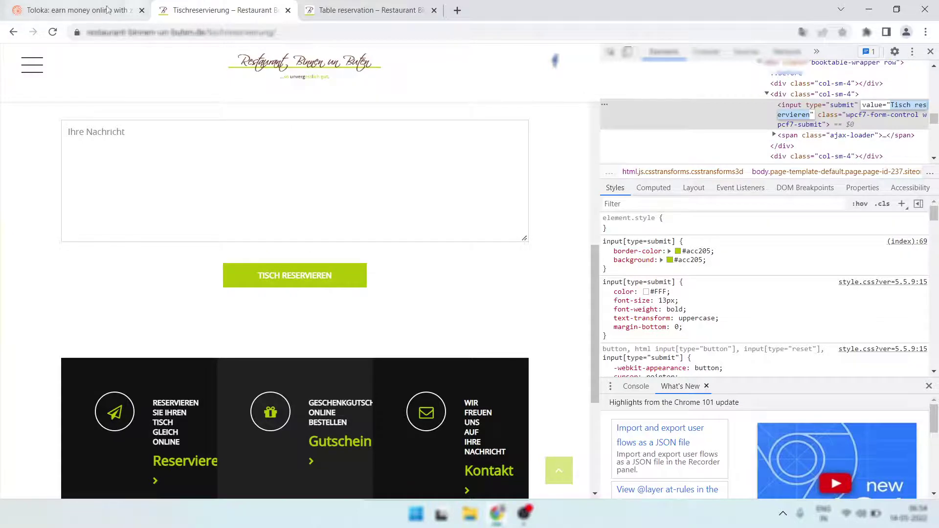
left_click(57, 10)
Step: Answer Yes with anchor text 'tisch reservieren' in lowercase and submit
left_click(122, 247)
left_click(126, 291)
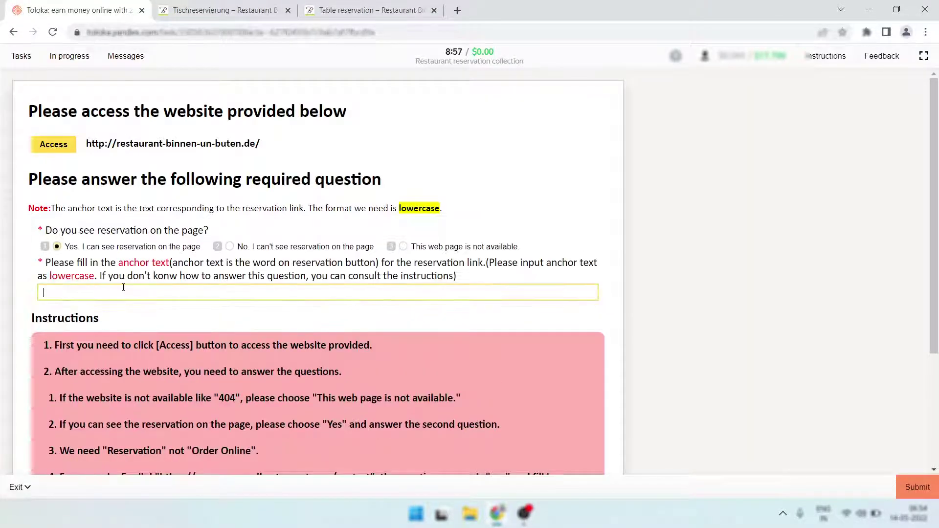
key("ctrl+v")
key("Delete")
type("t")
left_click(821, 317)
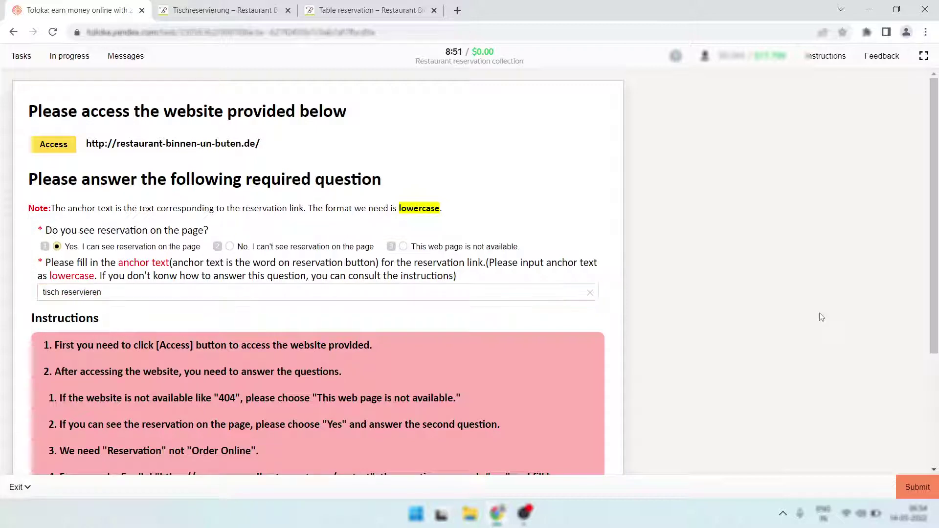
left_click(900, 487)
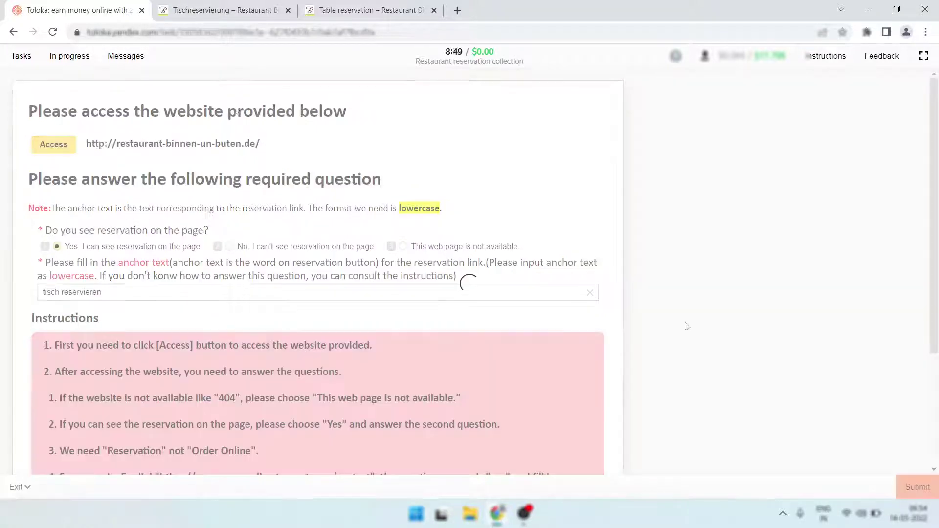
Step: Select the German error banner text to send it for translation
right_click(93, 7)
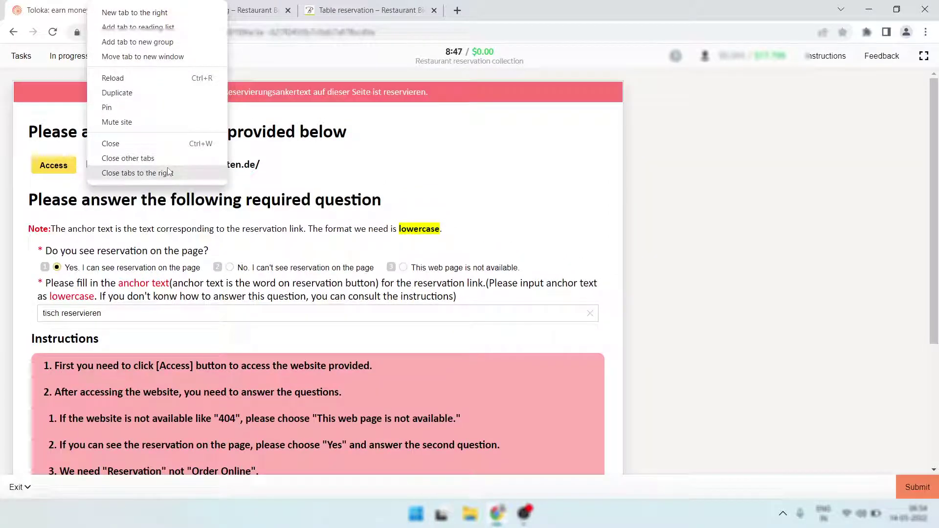
left_click(67, 23)
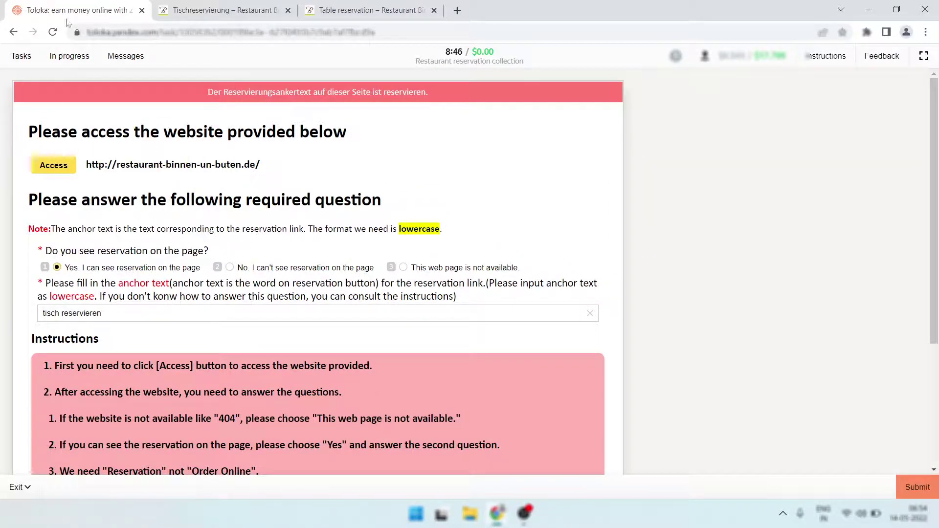
triple_click(369, 92)
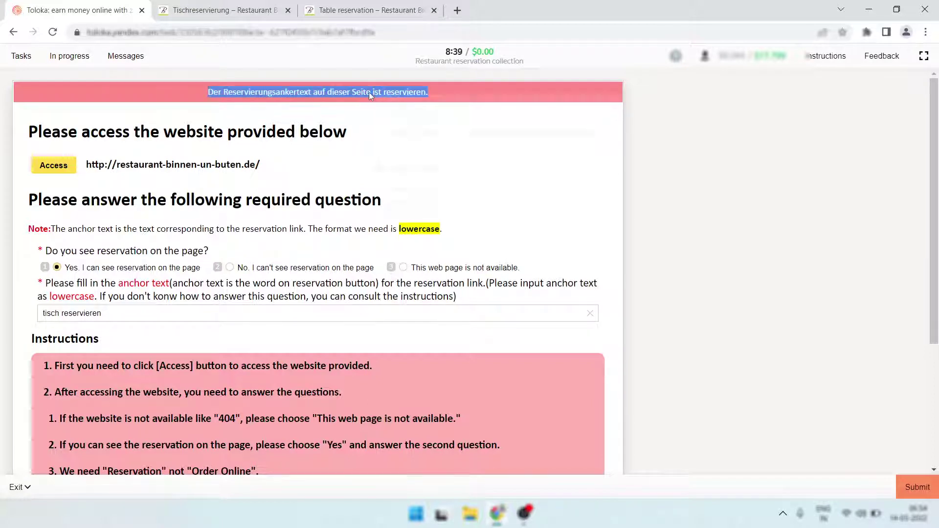
right_click(368, 92)
Step: Translate the German error banner to English and compare it with the English Table reservation page
left_click(428, 166)
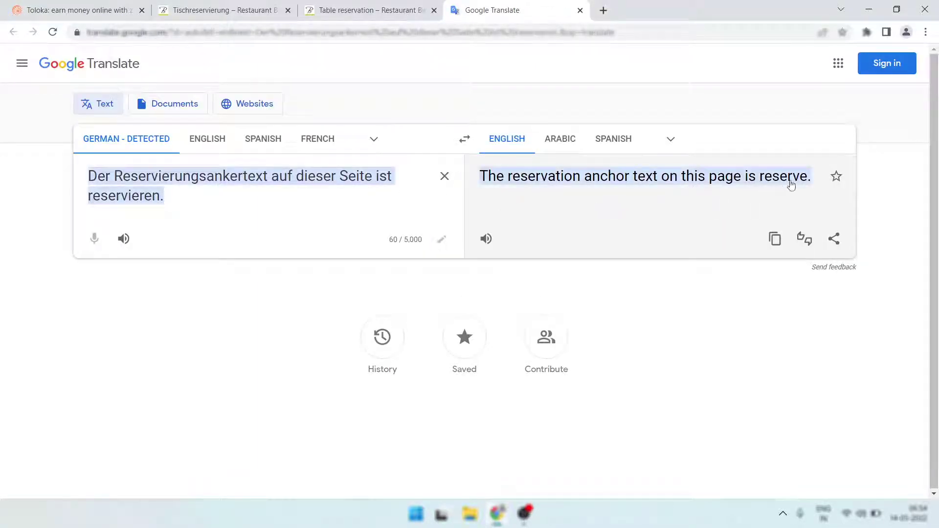
left_click(357, 13)
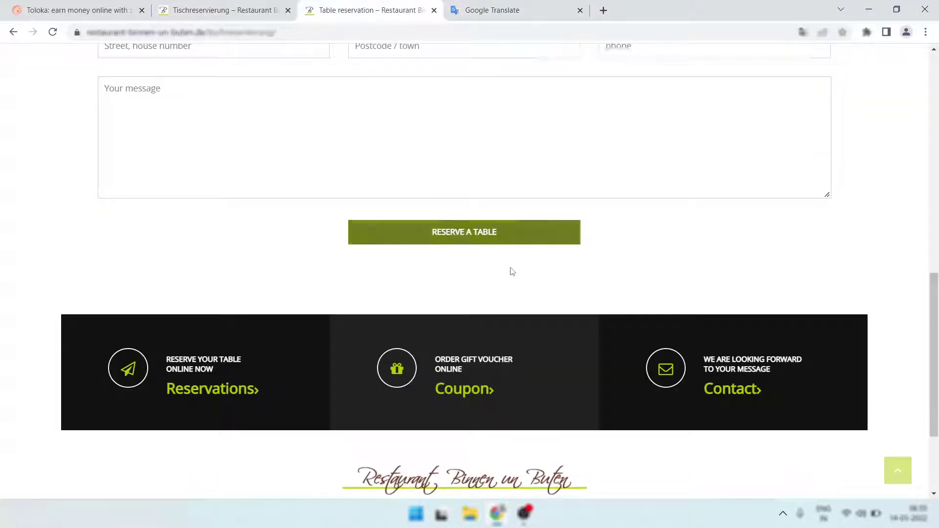
scroll(509, 269, "down", 3)
scroll(510, 268, "up", 10)
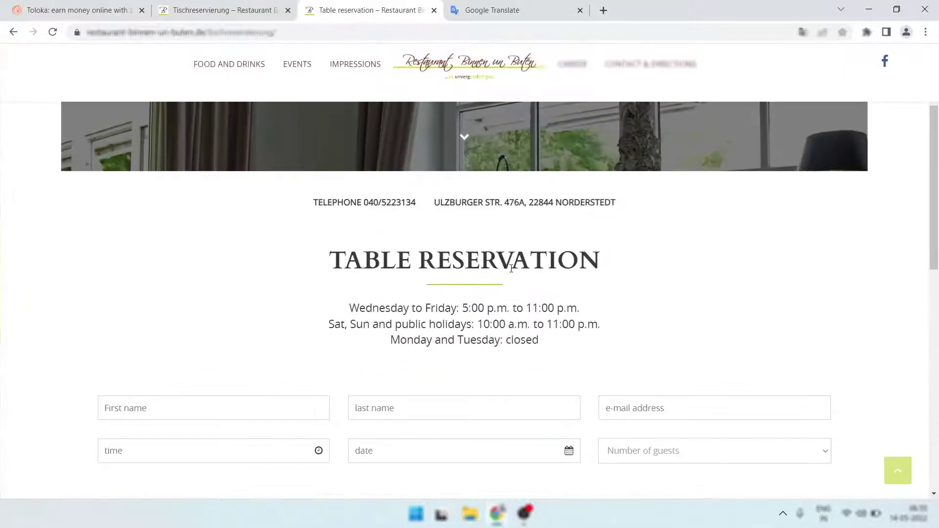
scroll(510, 268, "up", 3)
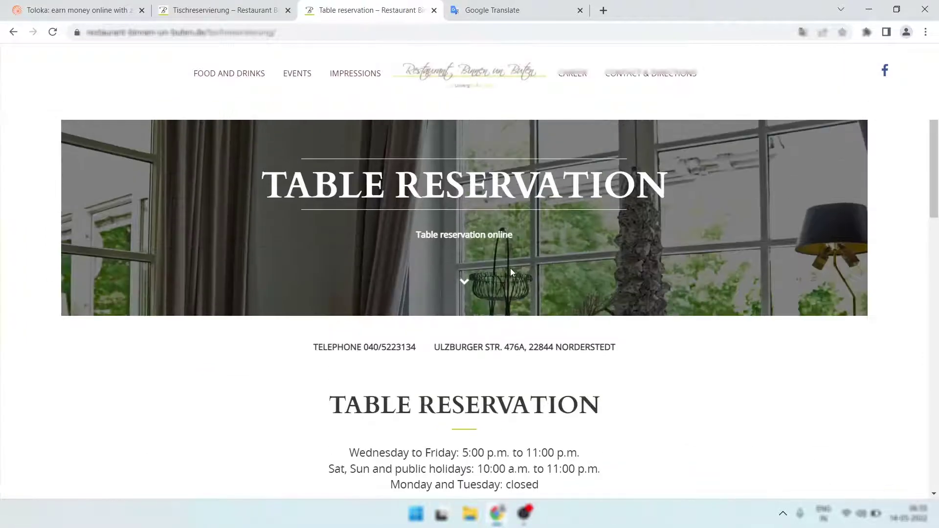
scroll(509, 268, "down", 12)
scroll(515, 269, "down", 3)
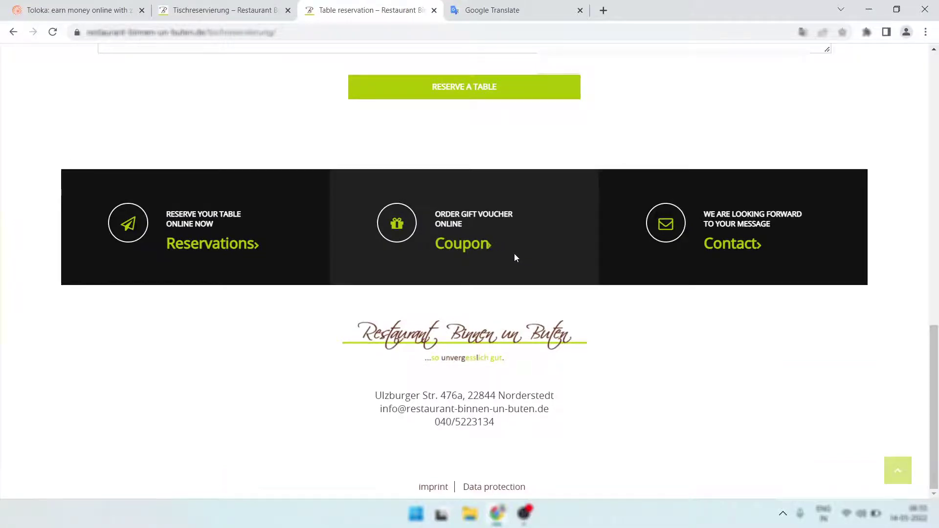
scroll(513, 268, "up", 10)
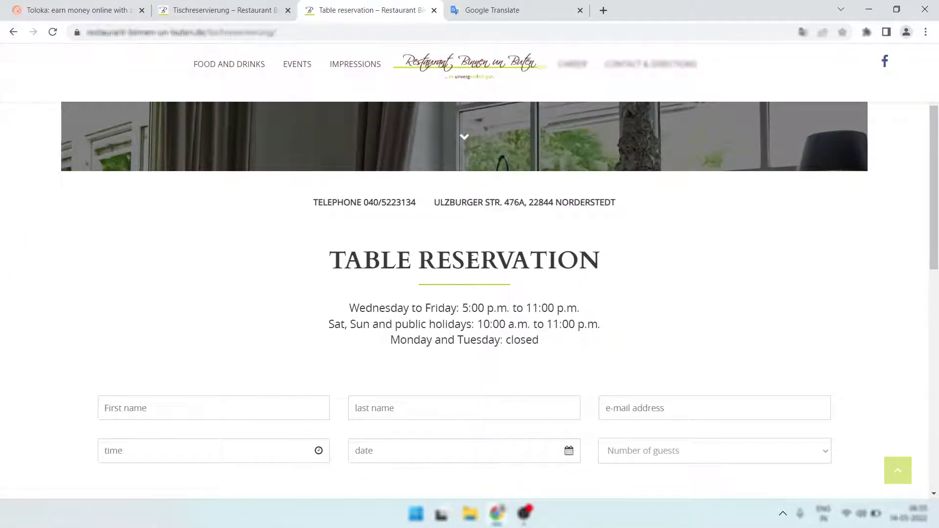
scroll(513, 304, "up", 3)
scroll(428, 211, "down", 10)
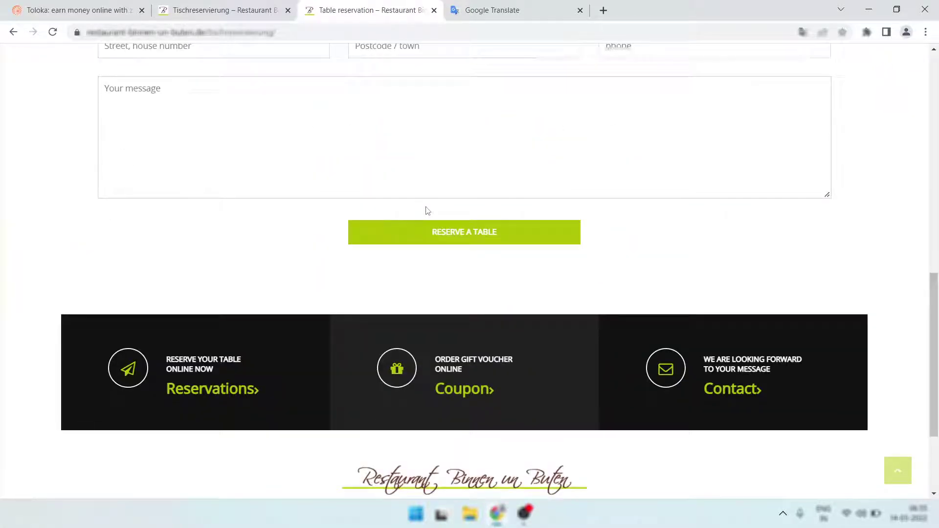
Step: Recheck the first line of the German banner text, then go back to the Toloka task
left_click(533, 11)
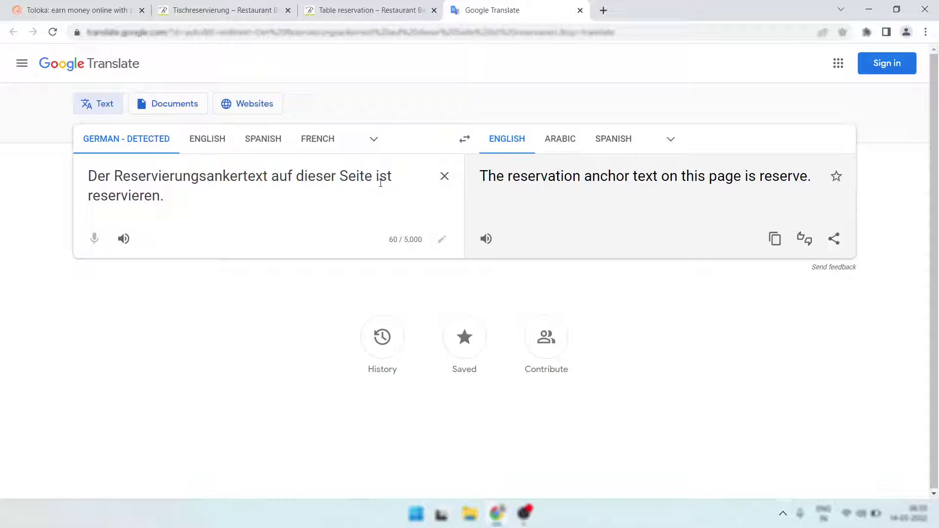
left_click_drag(403, 179, 80, 178)
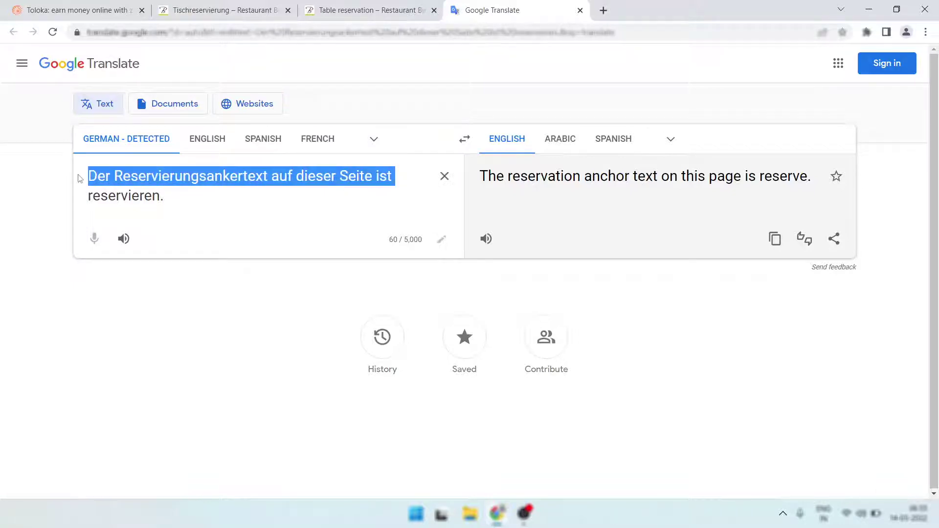
left_click(69, 10)
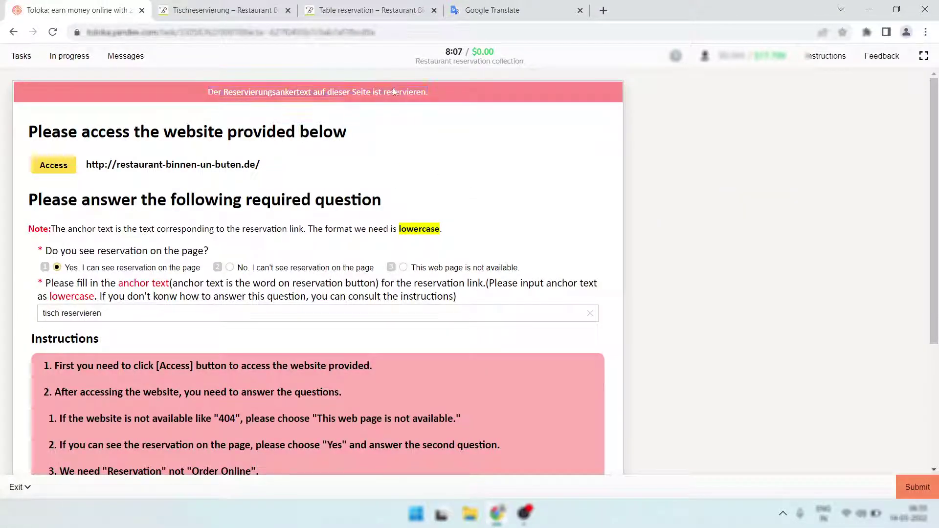
Step: Trim the anchor answer to 'reservieren', submit it, and close all tabs except Toloka
left_click_drag(59, 314, 31, 317)
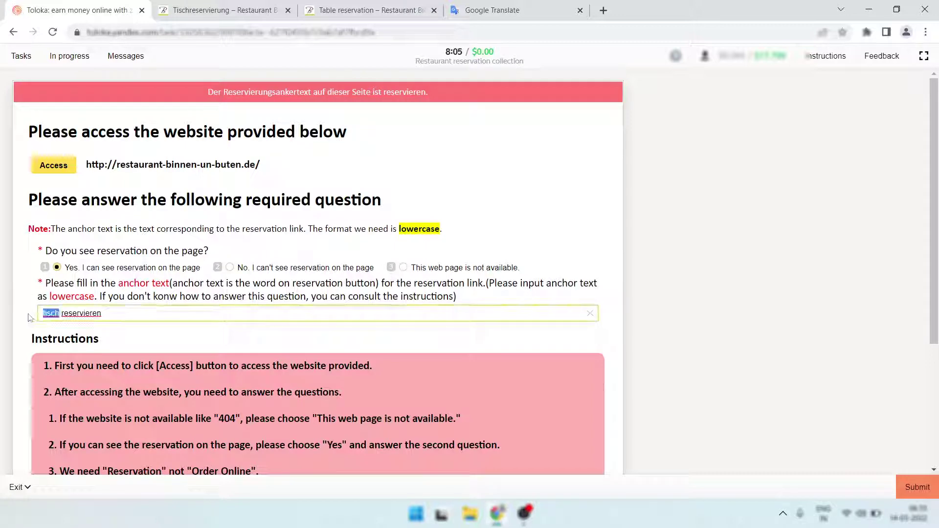
key("Delete")
key("Delete")
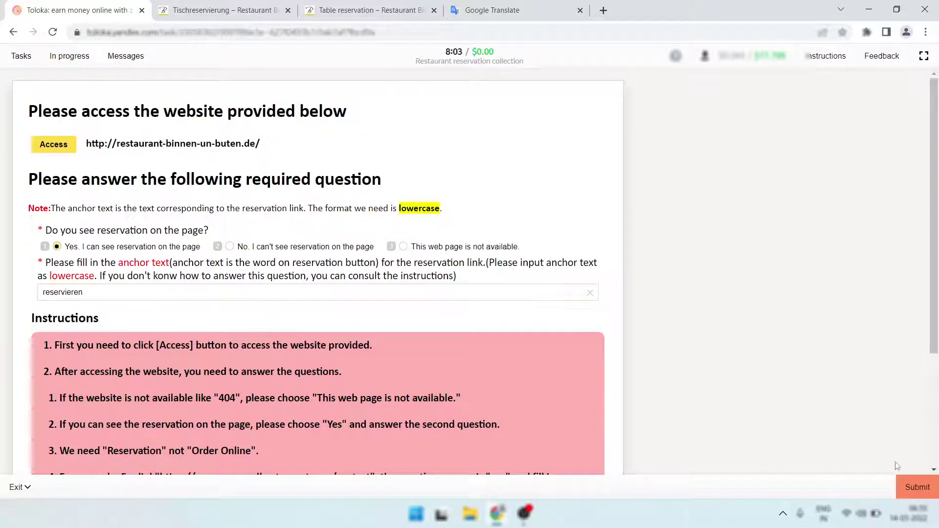
left_click(918, 488)
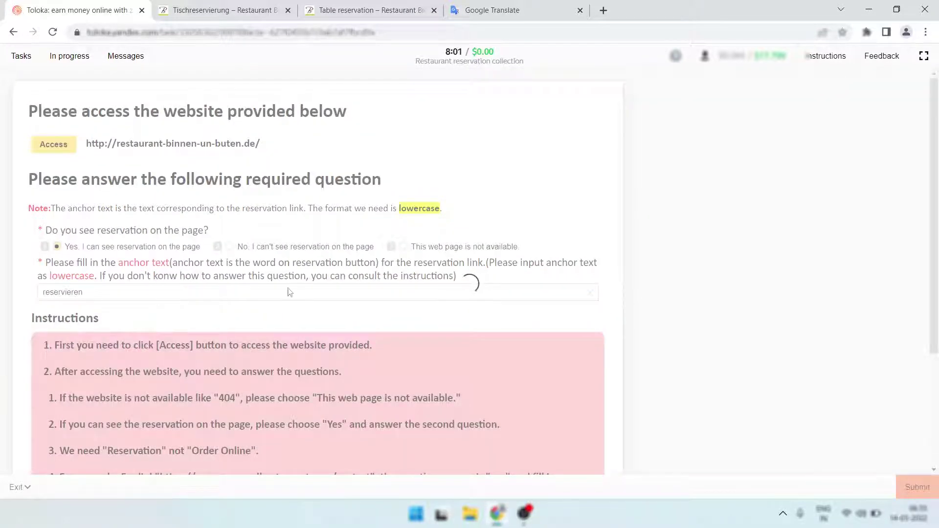
right_click(72, 7)
left_click(151, 160)
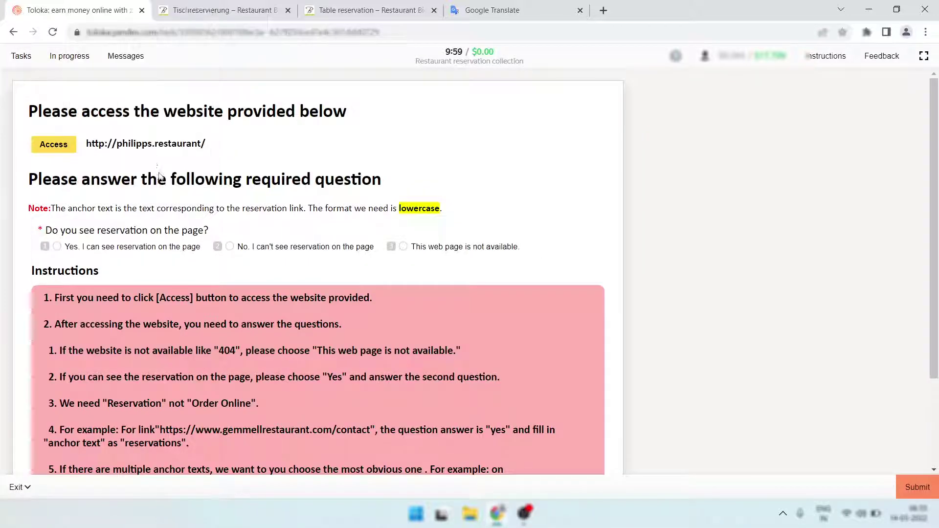
Step: Open the Philipps restaurant site, translate it to English, and locate the 'Book now' box
left_click(63, 146)
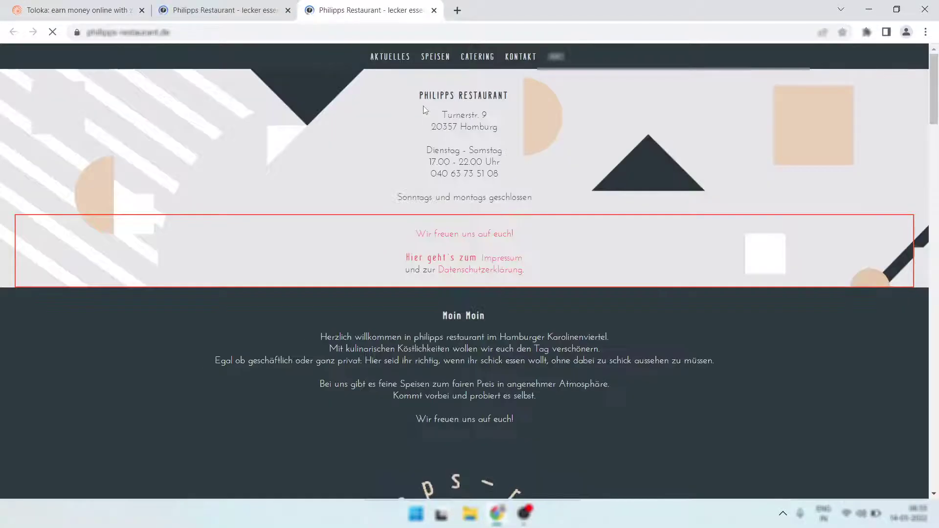
left_click(758, 54)
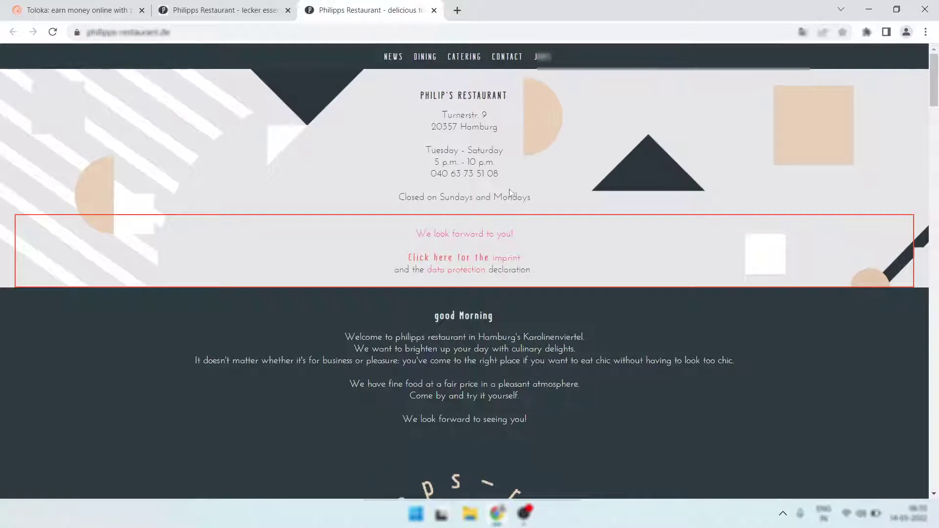
scroll(483, 237, "down", 10)
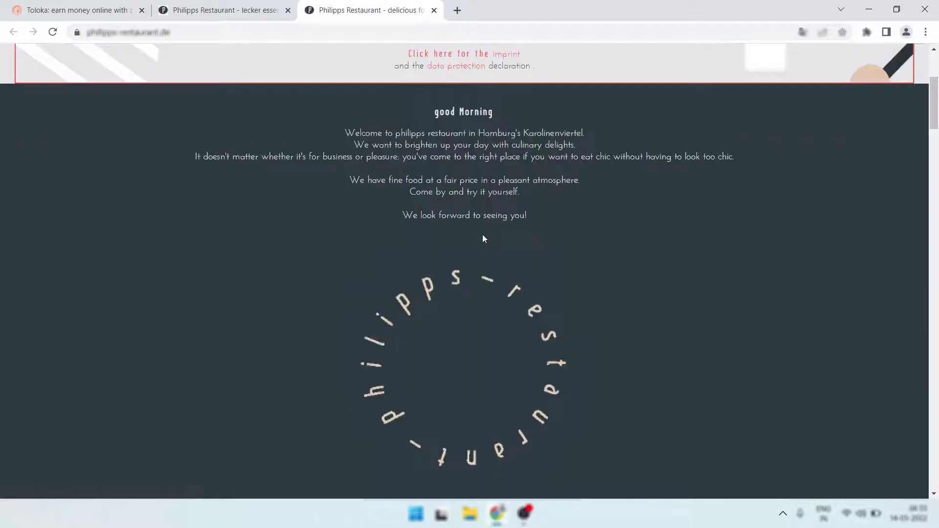
scroll(483, 239, "down", 20)
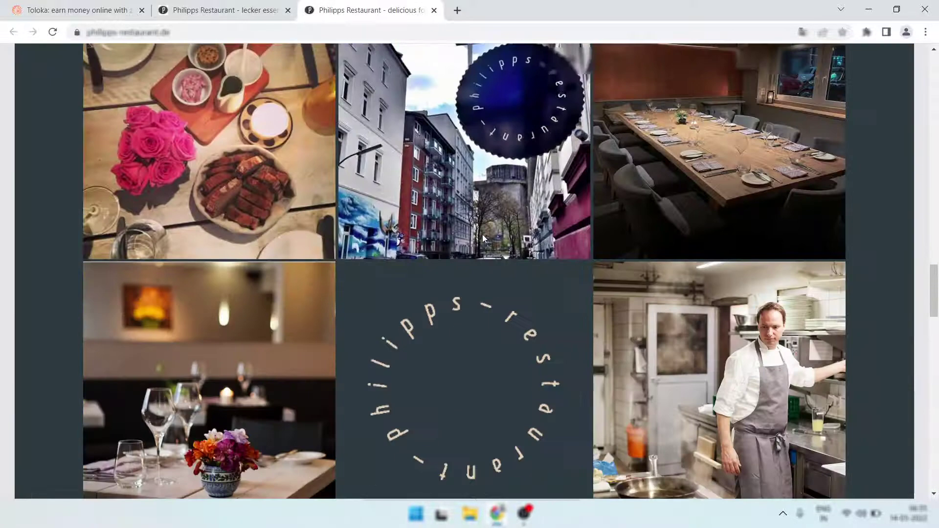
scroll(483, 239, "down", 4)
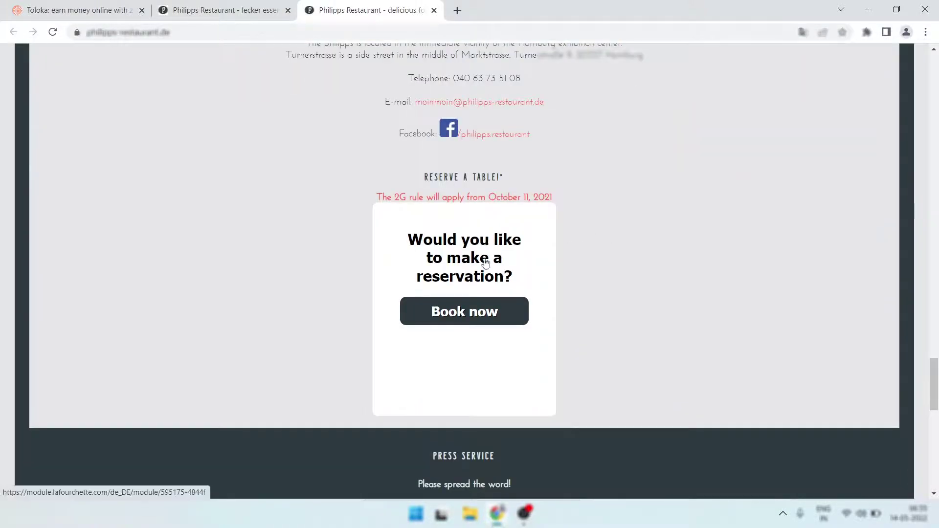
scroll(440, 315, "down", 8)
scroll(435, 313, "up", 8)
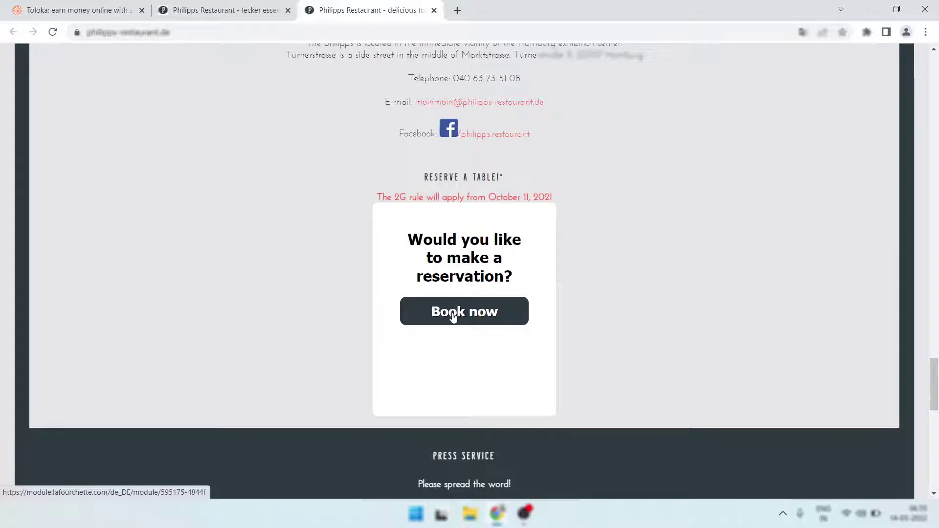
Step: Copy the 'Jetzt buchen' button text from the German Philipps page
left_click(245, 10)
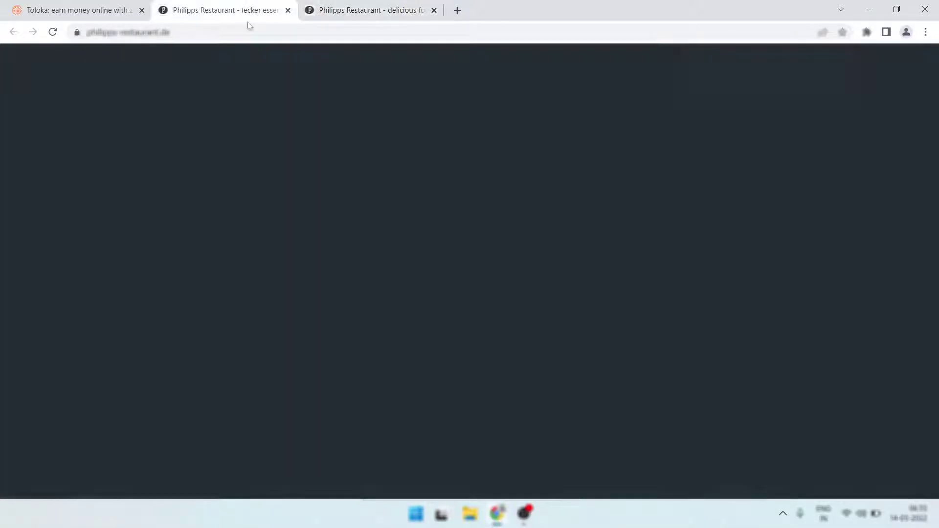
scroll(321, 257, "down", 15)
scroll(319, 259, "up", 4)
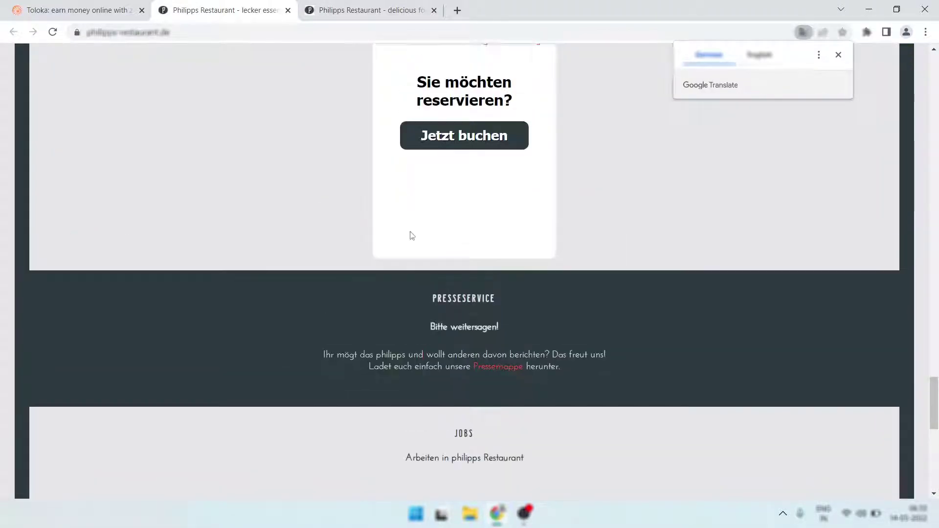
left_click_drag(538, 306, 447, 309)
right_click(447, 309)
left_click(473, 214)
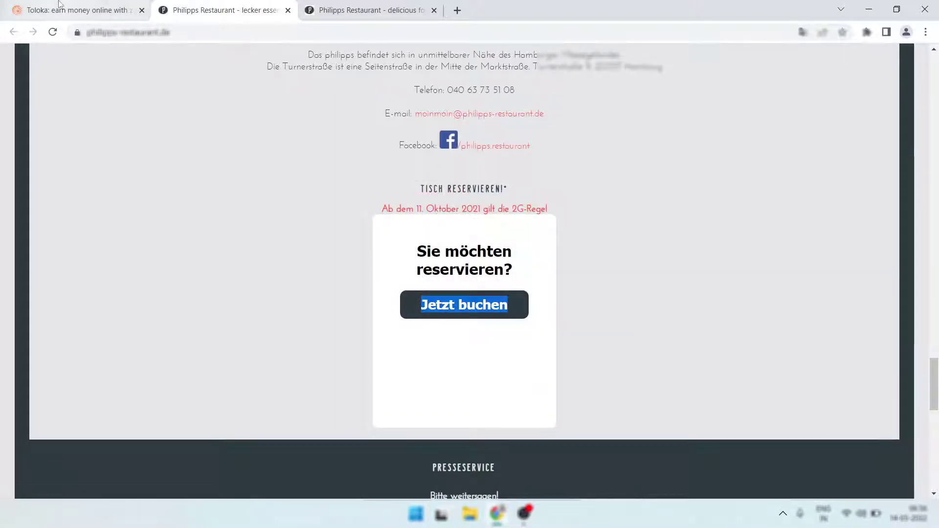
Step: Answer Yes with anchor text 'jetzt buchen' and submit the Philipps task
left_click(74, 10)
left_click(73, 247)
left_click(130, 294)
key("ctrl+v")
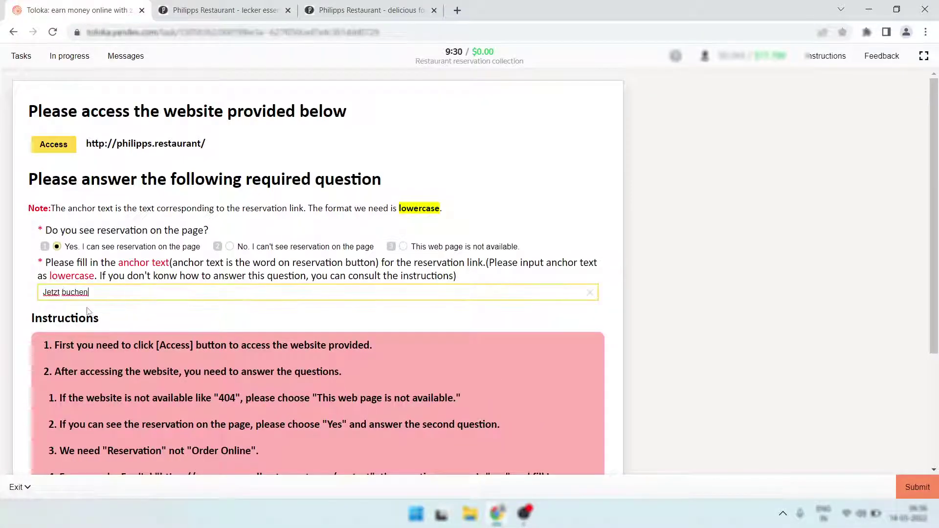
key("ctrl+a")
type("jetzt buchen")
left_click(34, 337)
left_click(918, 487)
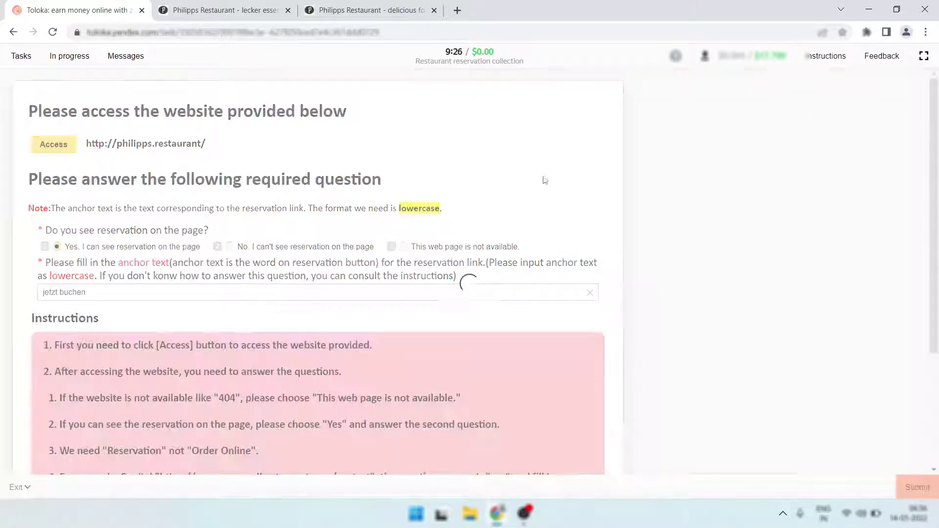
Step: Close the restaurant tabs and open the Agora Churrascaria website
right_click(96, 7)
left_click(147, 174)
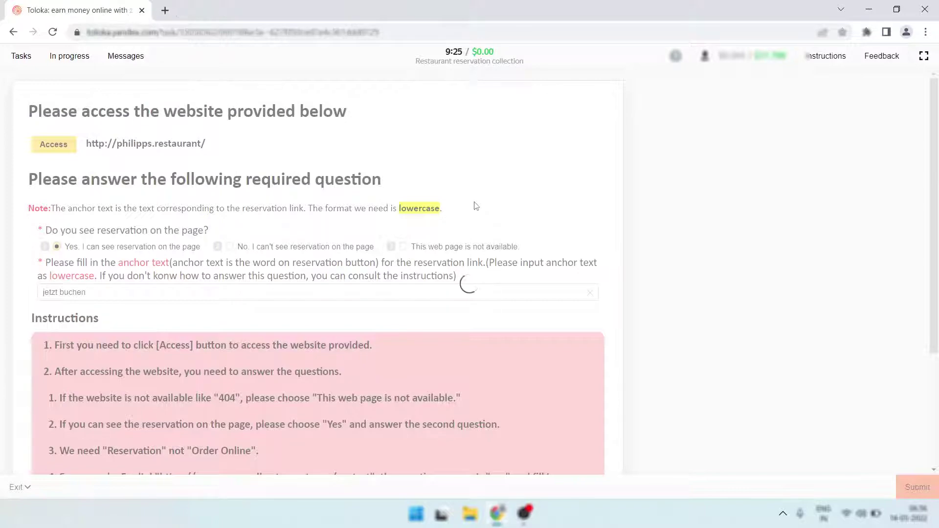
left_click(54, 145)
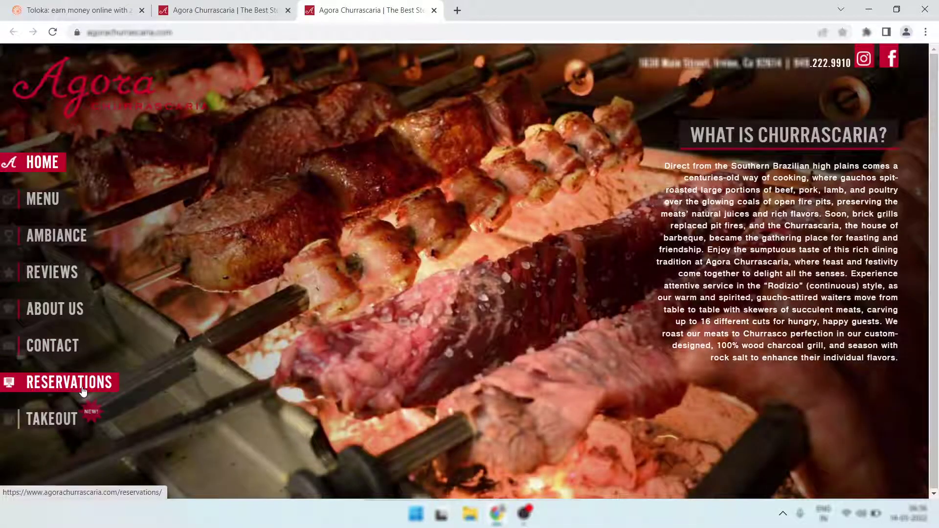
Step: Open Agora Churrascaria's RESERVATIONS page and copy its address
key("ctrl+shift+Tab")
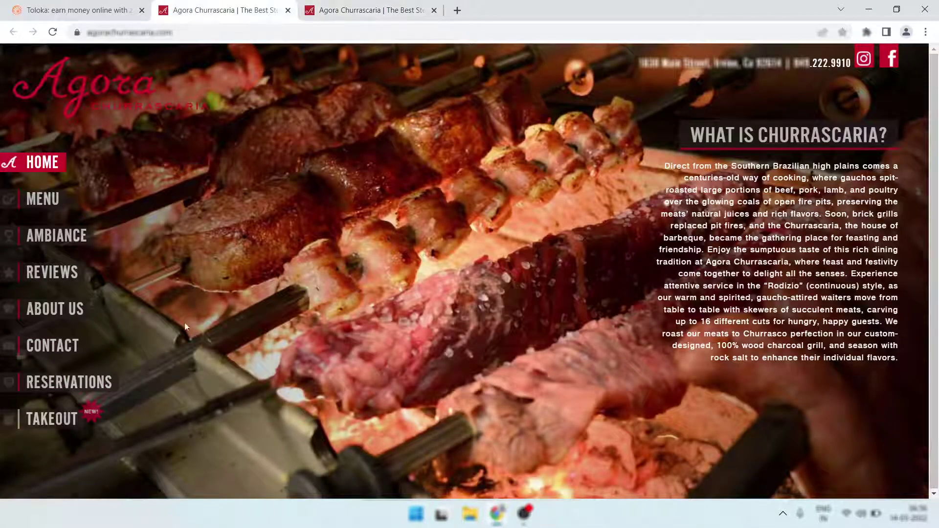
left_click(83, 376)
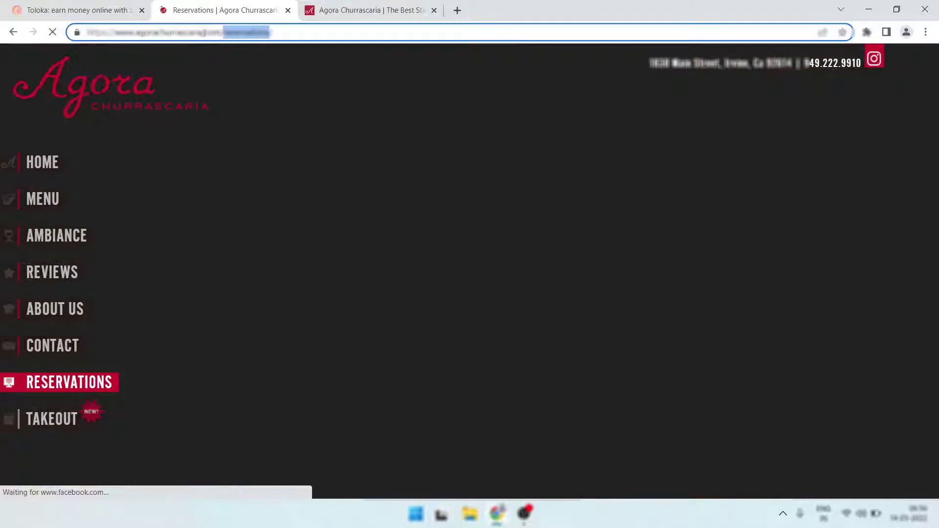
right_click(251, 30)
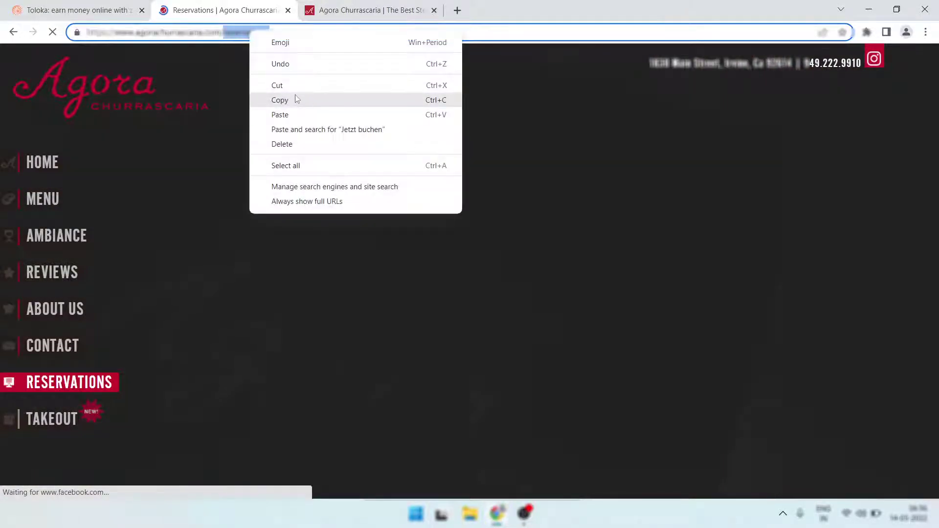
left_click(293, 98)
Step: Answer Yes with anchor text 'reservations', submit, and close the Agora tabs
left_click(39, 7)
left_click(57, 246)
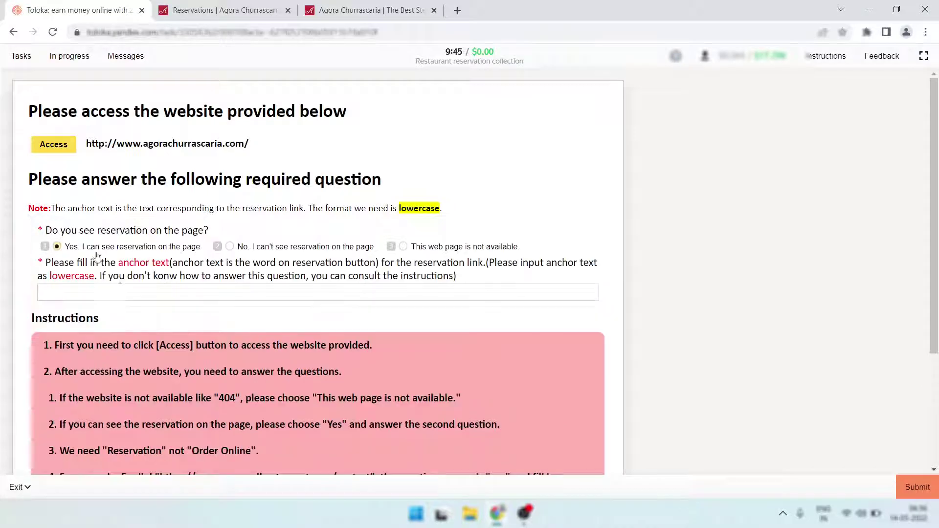
left_click(120, 298)
type("reservations")
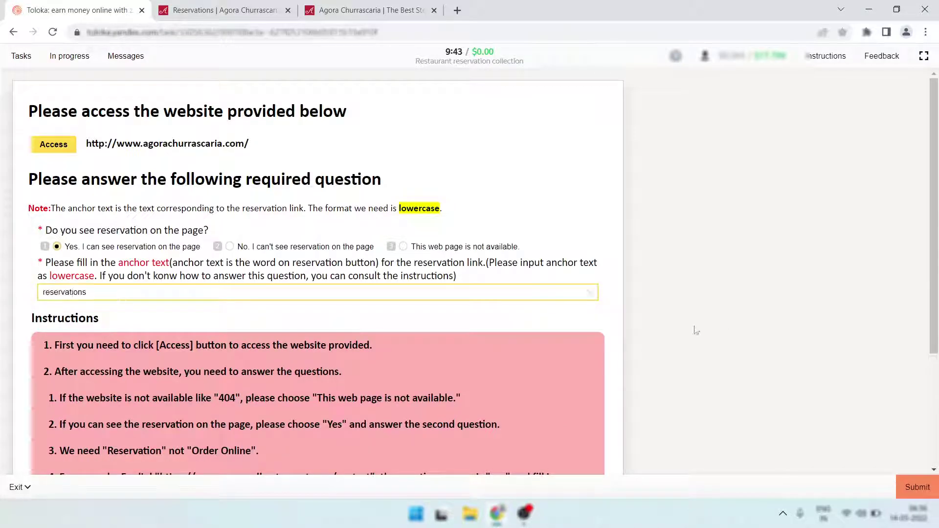
left_click(402, 130)
left_click(915, 484)
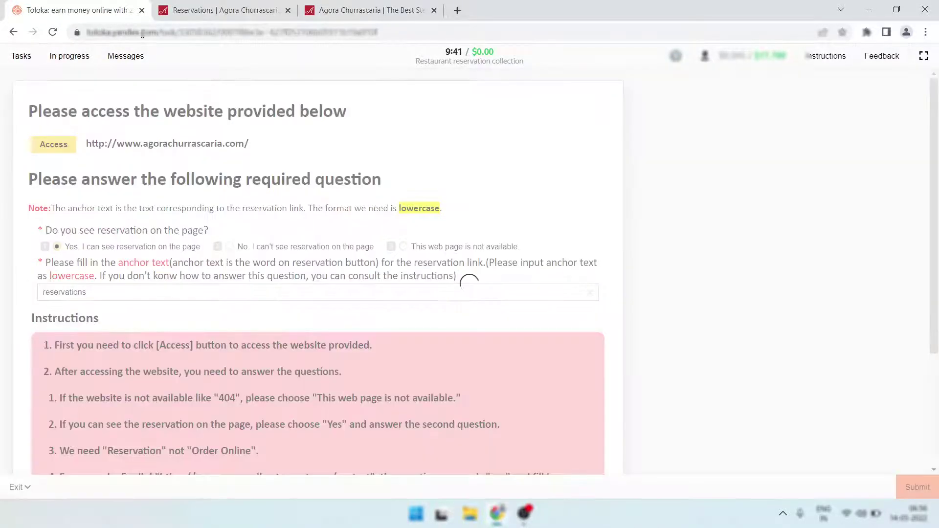
right_click(98, 7)
left_click(137, 171)
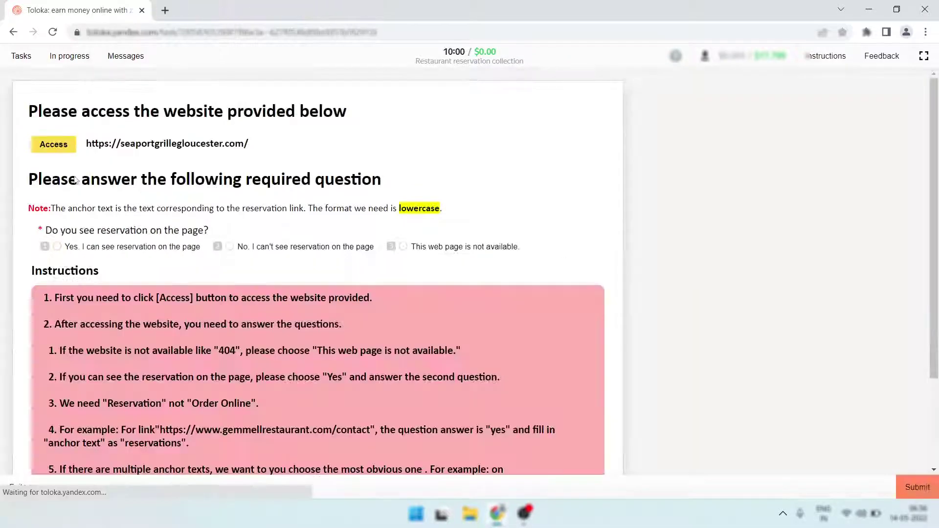
Step: Check the Seaport Grille site and answer Yes with pasted anchor text 'reservations'
left_click(57, 148)
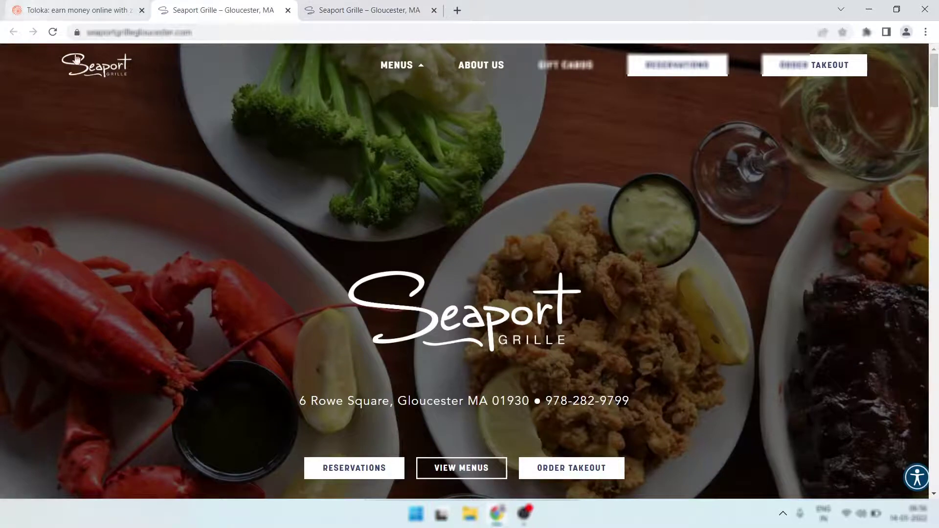
left_click(73, 10)
key("1")
left_click(140, 291)
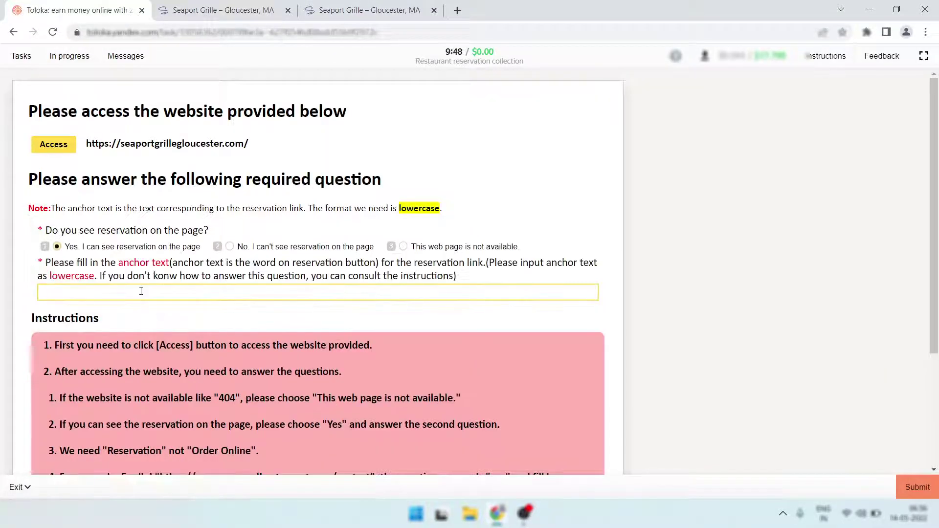
key("ctrl+v")
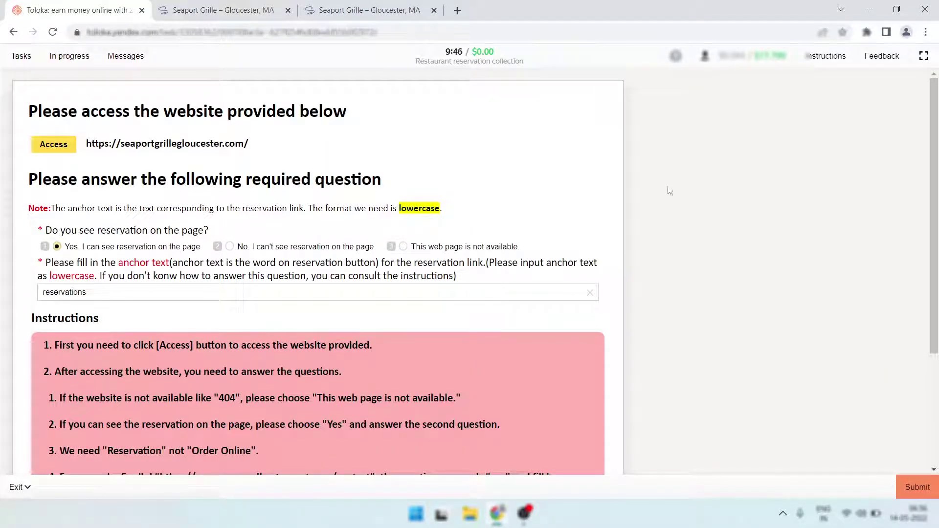
Step: Close the Seaport Grille tabs and submit the task
right_click(97, 6)
left_click(177, 173)
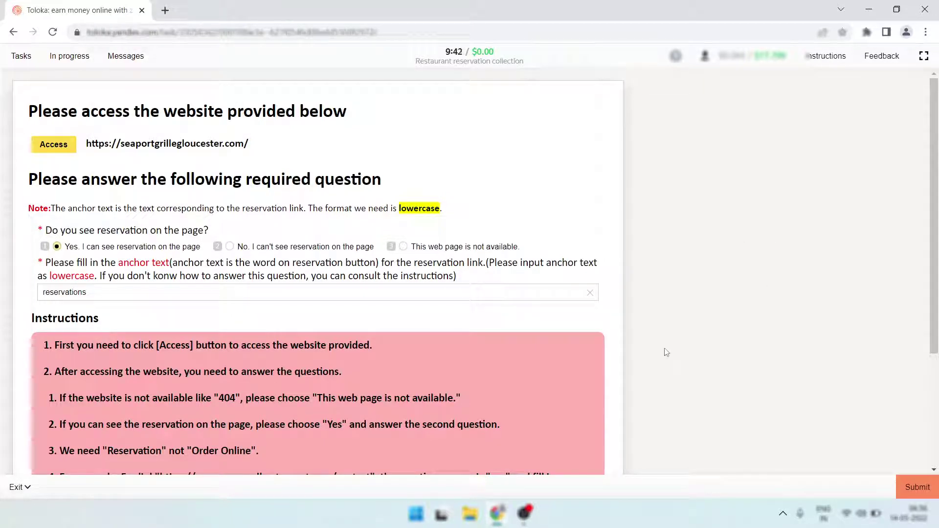
left_click(915, 487)
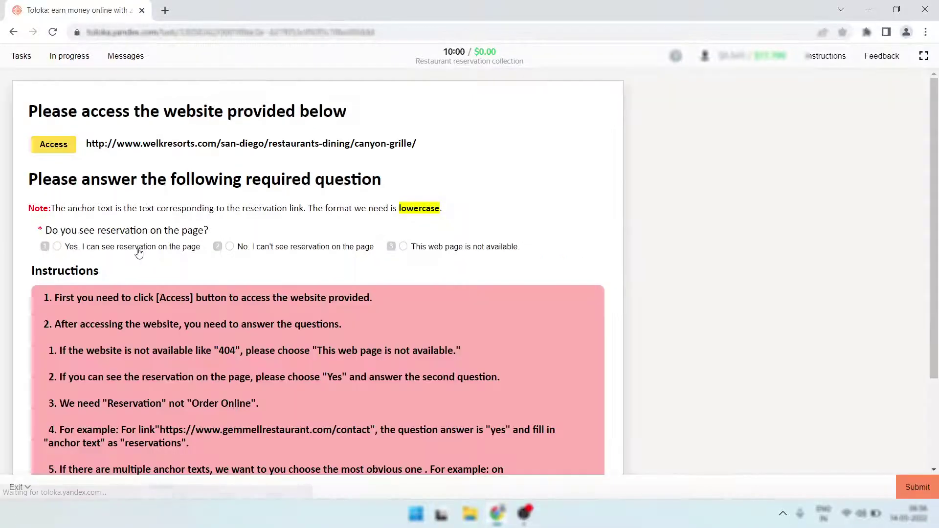
Step: Confirm the Canyon Grille link shows Page not found, close its tabs, and submit as unavailable
left_click(63, 148)
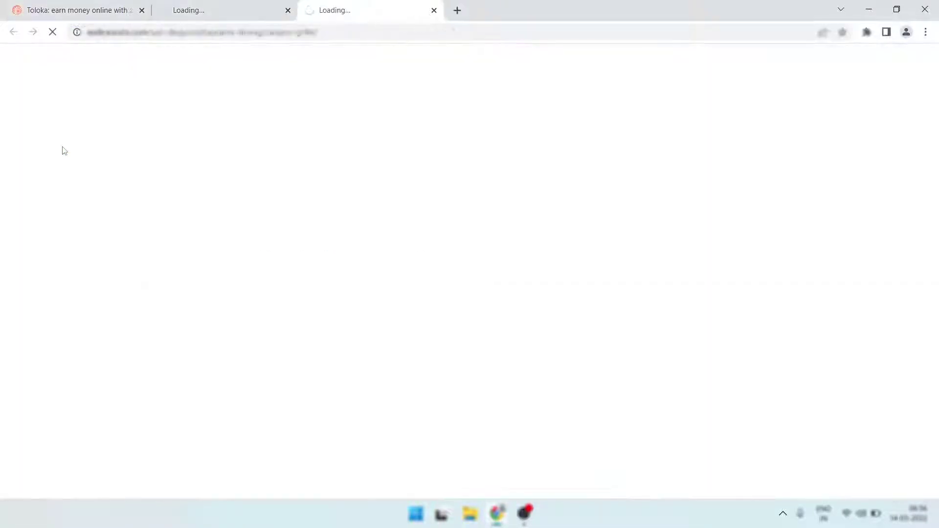
left_click(240, 4)
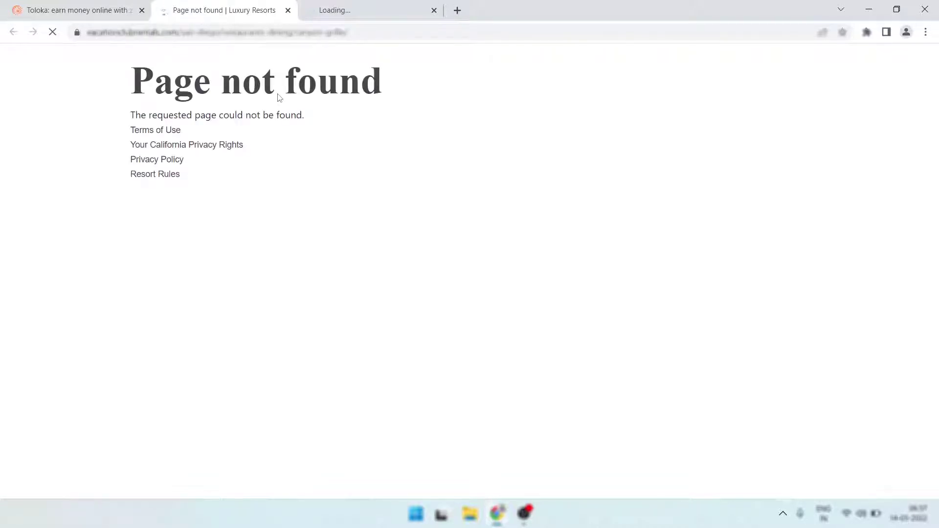
left_click(321, 10)
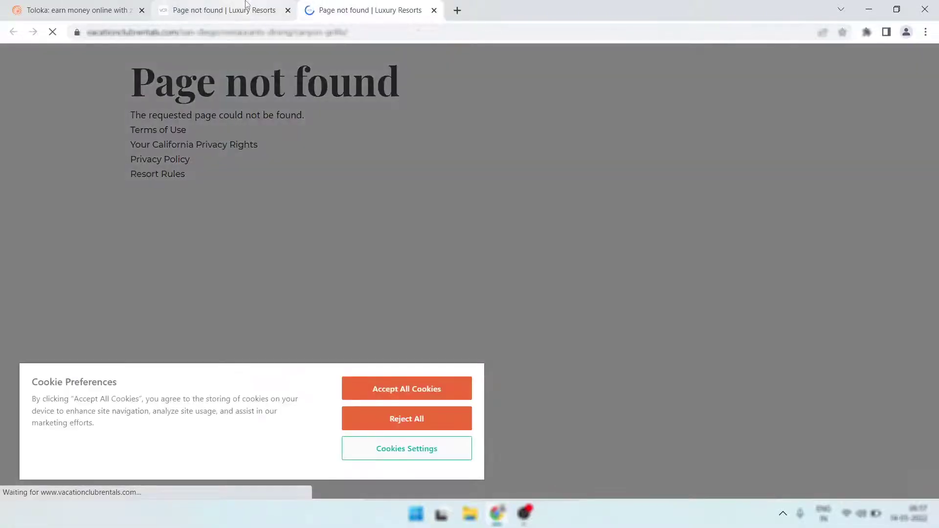
left_click(76, 7)
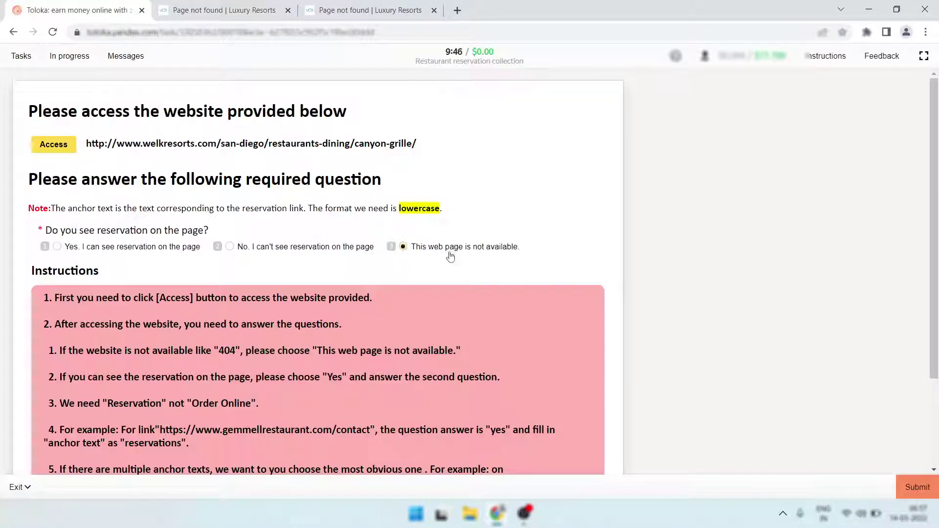
right_click(104, 9)
left_click(175, 178)
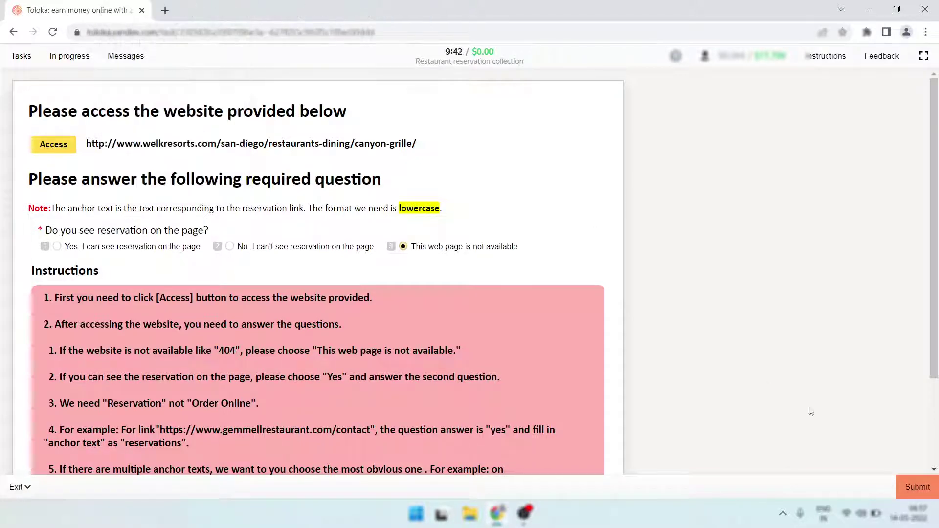
left_click(916, 487)
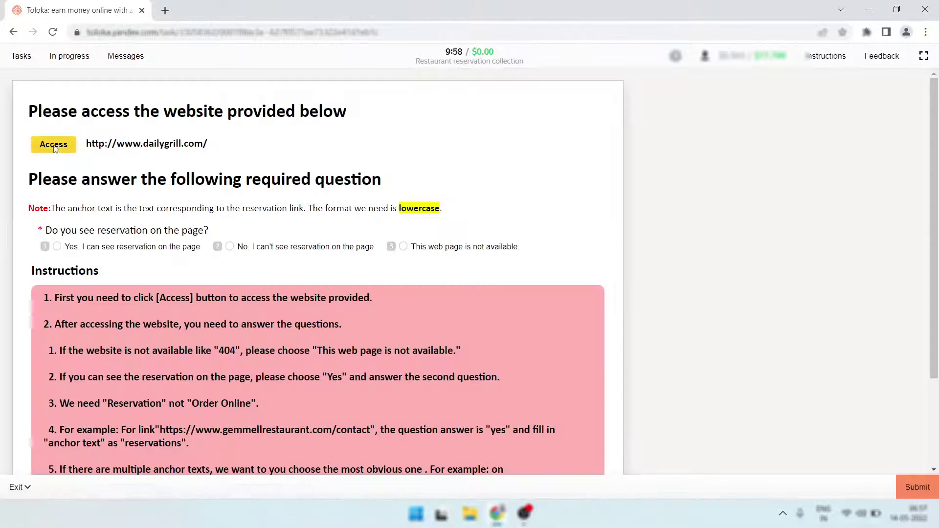
Step: Open the Daily Grill site, dismiss the Become a VIP popup, and find Make a Reservation
left_click(54, 148)
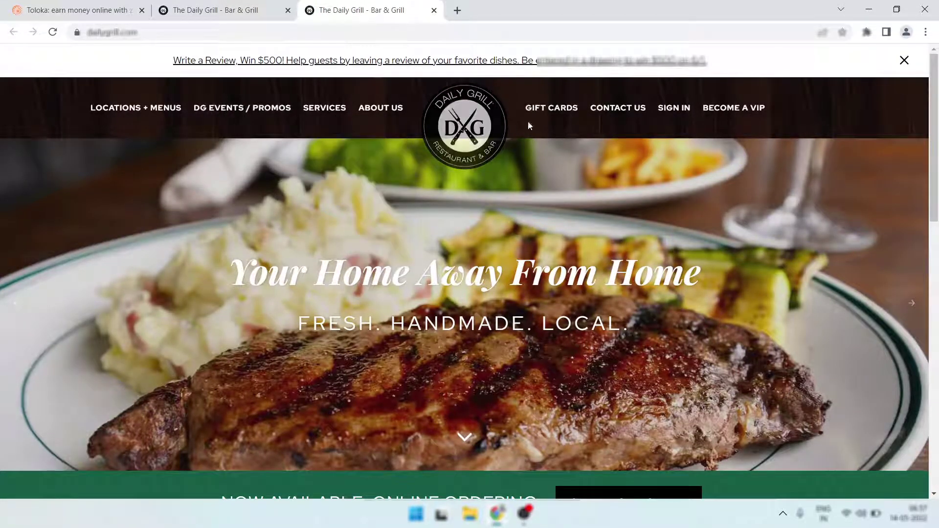
scroll(562, 180, "down", 10)
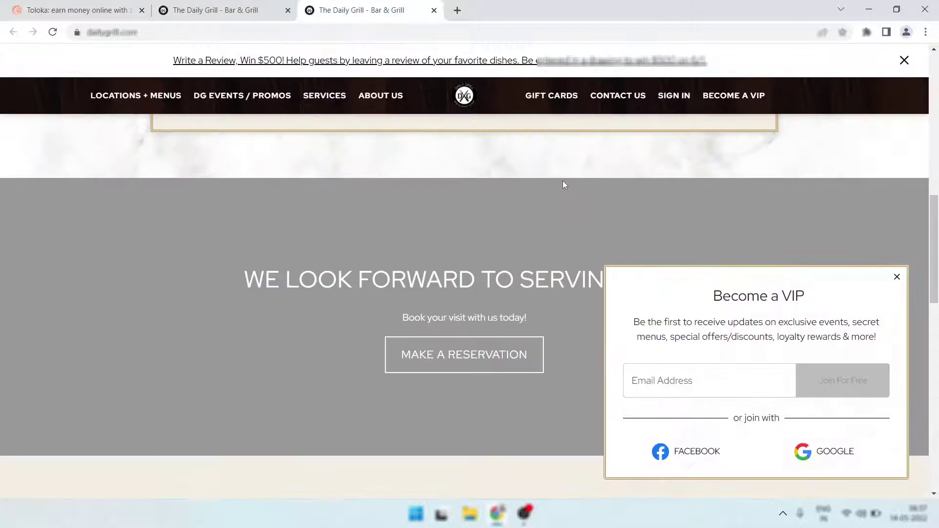
left_click(896, 277)
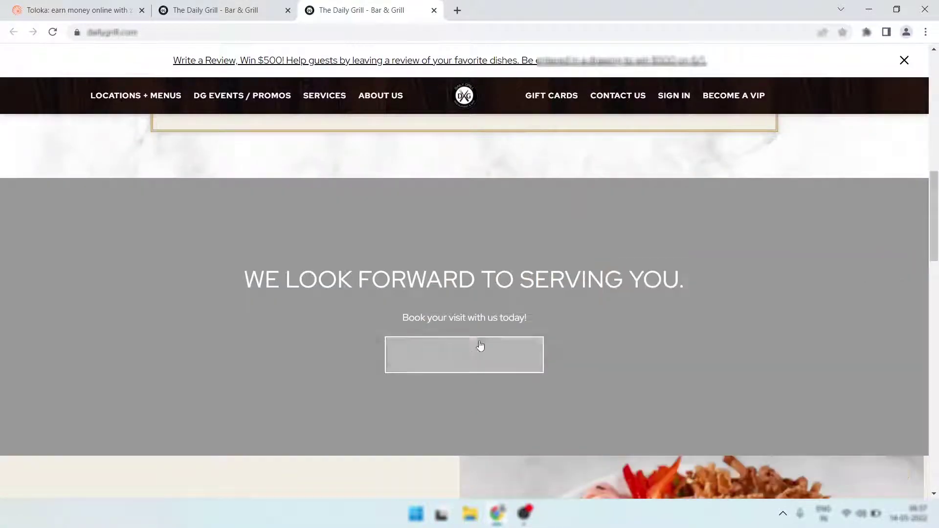
scroll(467, 304, "down", 4)
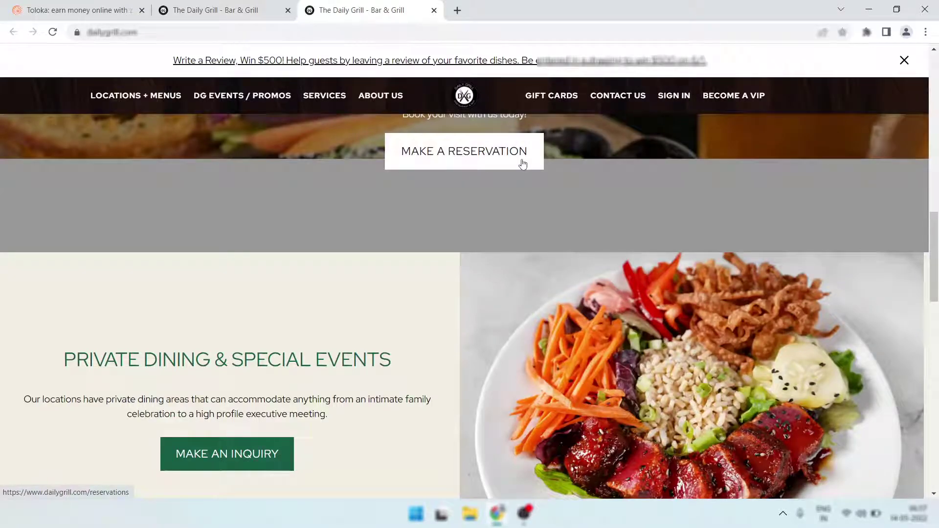
Step: Answer Yes with anchor text 'make a reservation' in the Toloka task
left_click(74, 10)
left_click(104, 247)
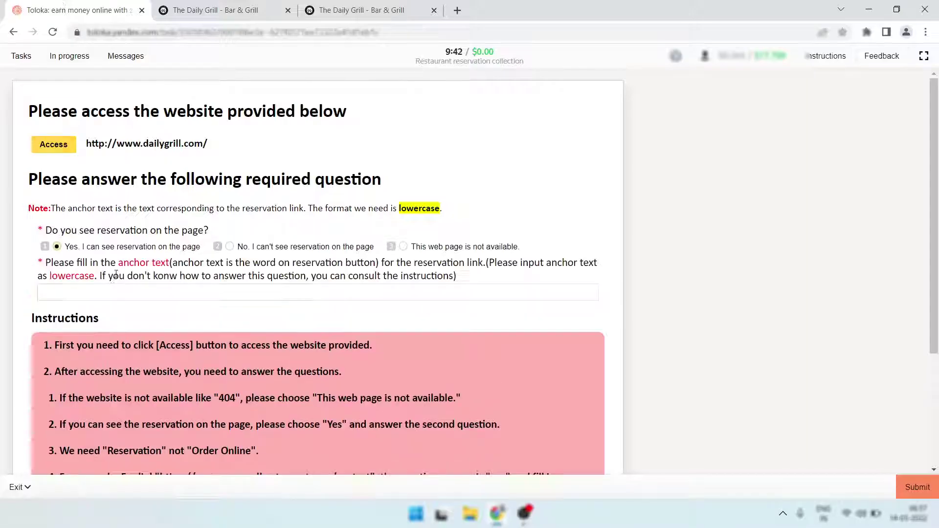
left_click(117, 295)
type("reservations")
key("BackSpace")
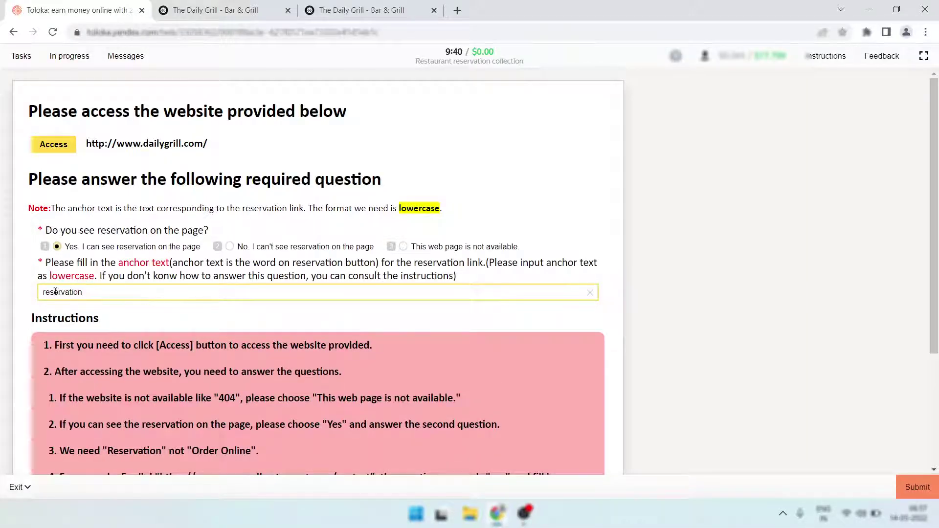
key("Home")
type("make a")
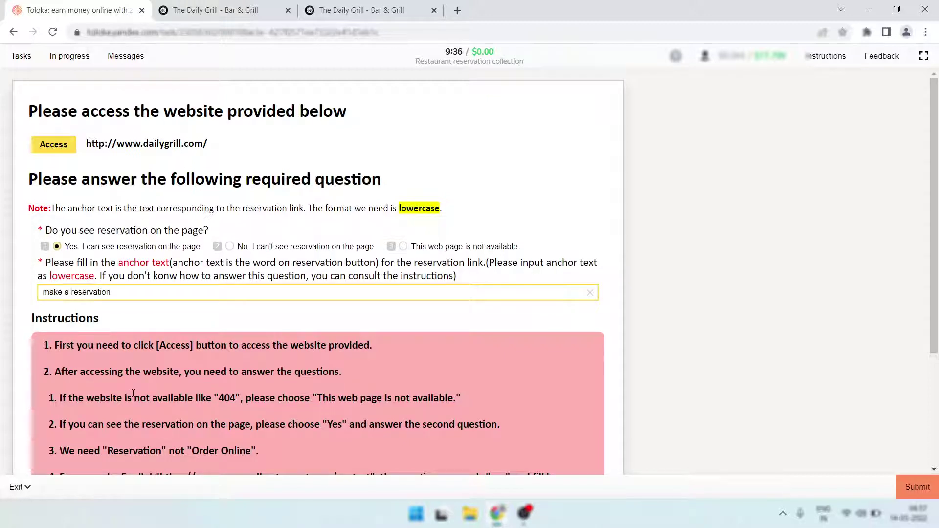
left_click(612, 405)
Step: Recheck the Daily Grill page, then close the restaurant tabs right of Toloka
left_click(371, 11)
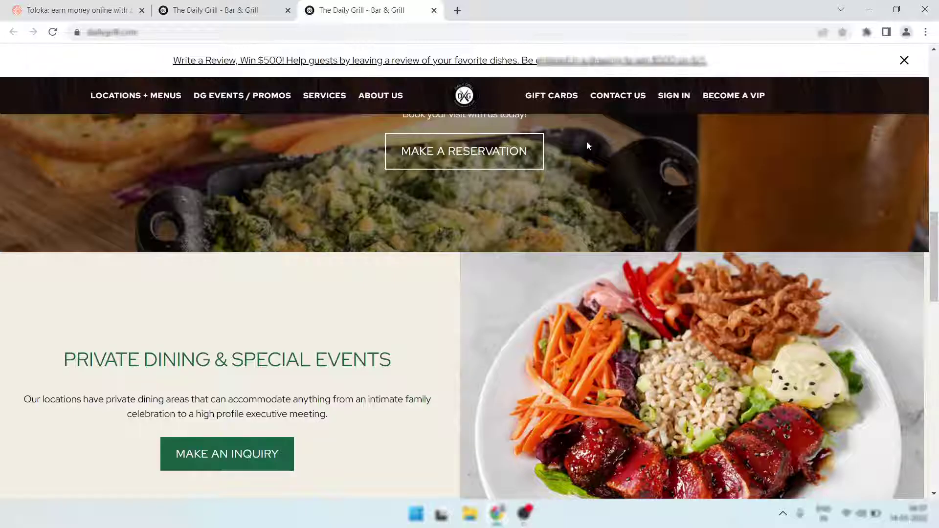
left_click(88, 10)
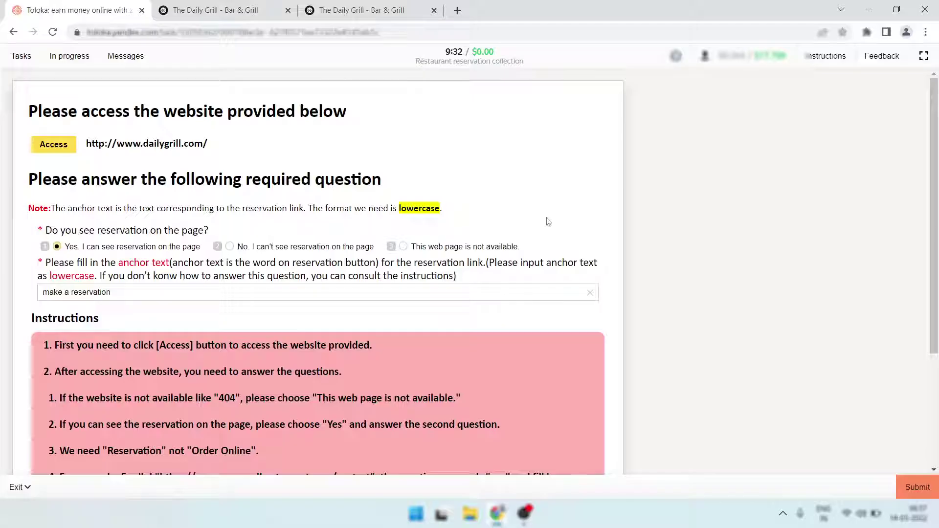
right_click(89, 10)
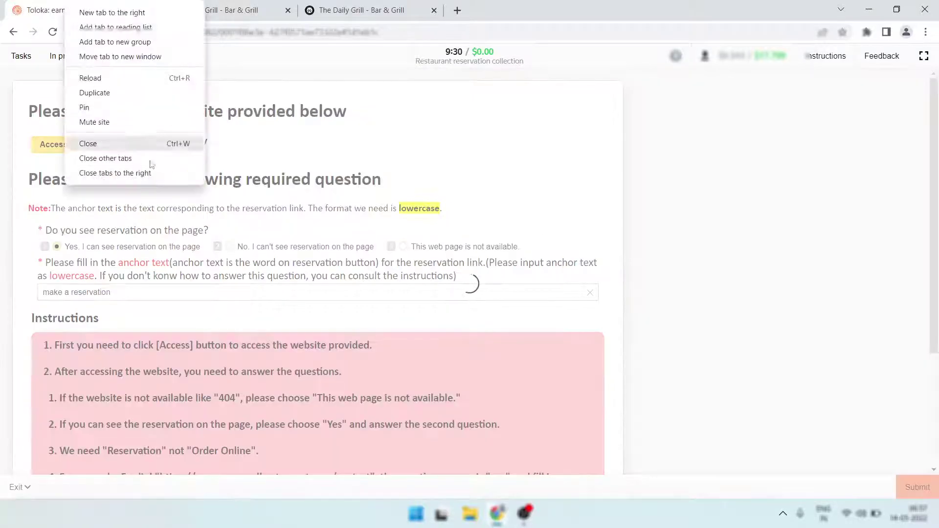
left_click(154, 172)
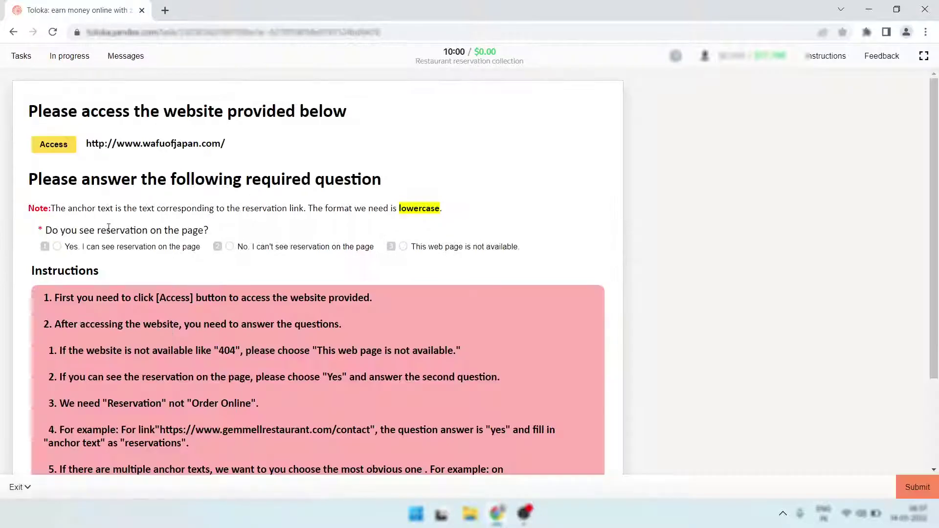
Step: Check the Wafu of Japan site and answer Yes with anchor text 'table reservation'
left_click(54, 146)
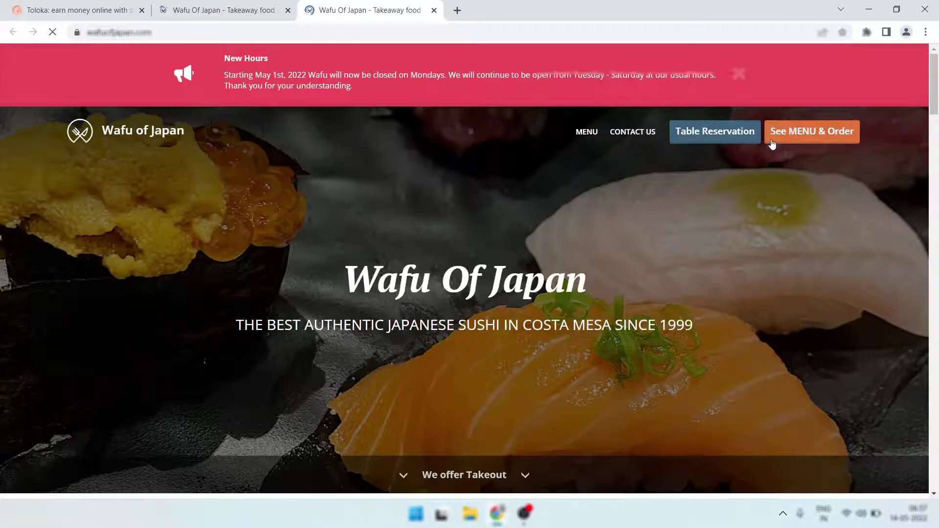
left_click(74, 9)
left_click(109, 247)
left_click(101, 292)
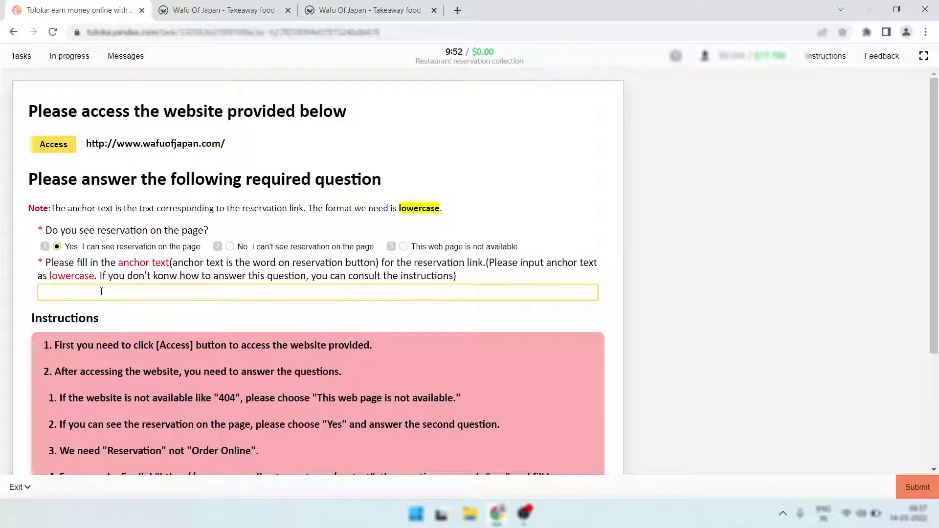
type("table reservation")
left_click(212, 325)
Step: Close the Wafu of Japan tabs and submit the answer
right_click(101, 7)
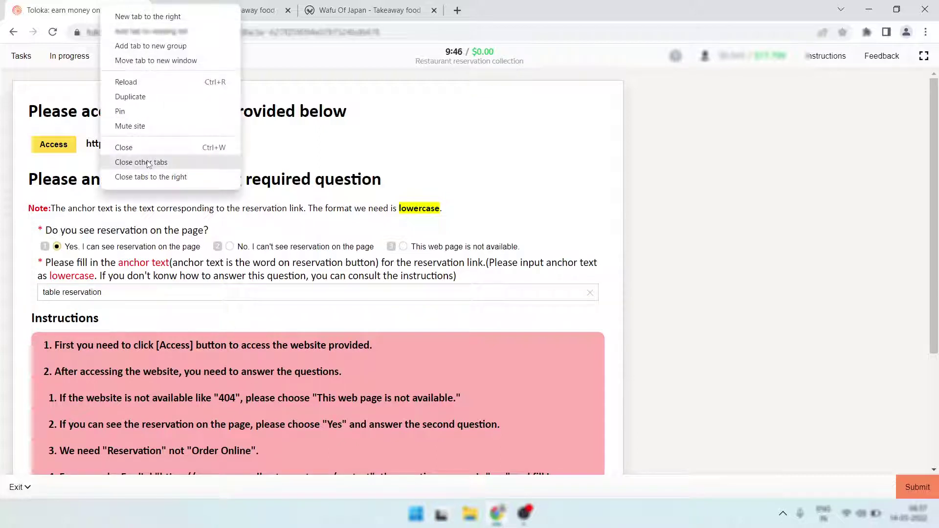
left_click(149, 176)
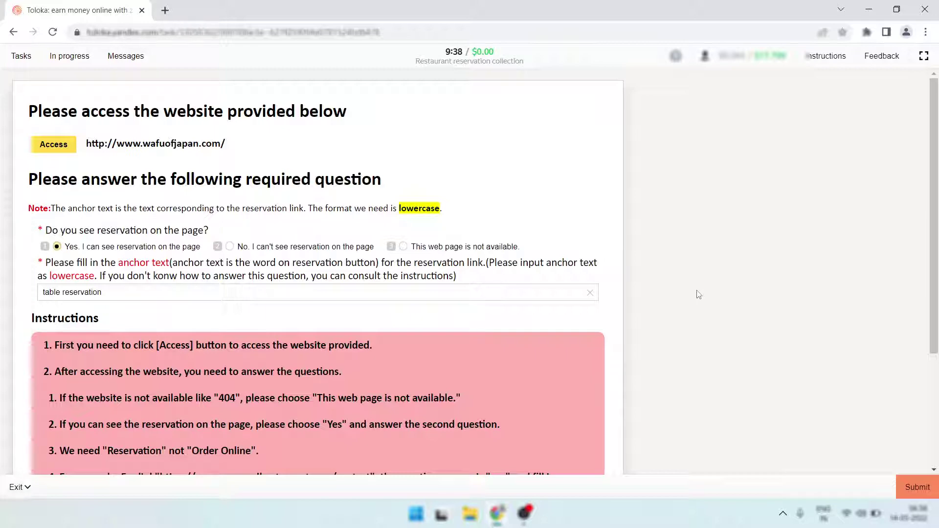
left_click(917, 487)
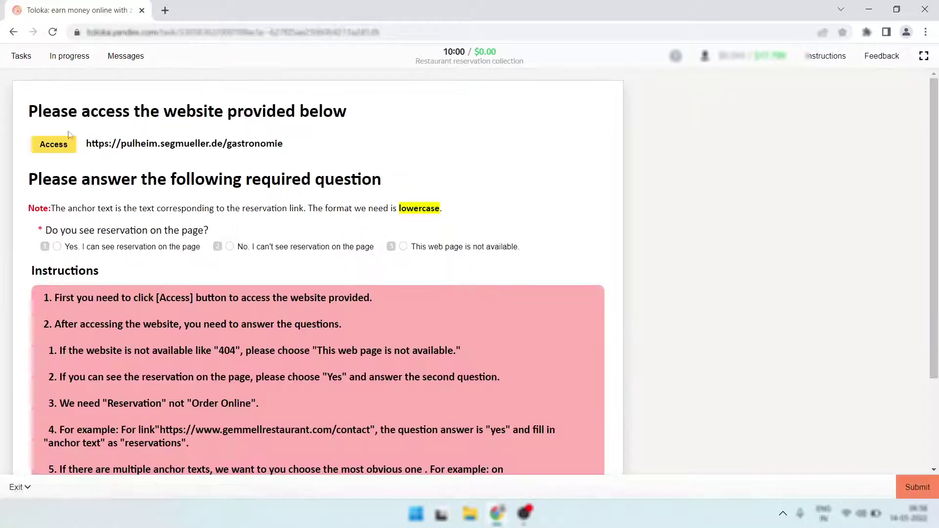
Step: Open the Segmüller gastronomy page, translate it to English, and scan it for reservations
left_click(58, 147)
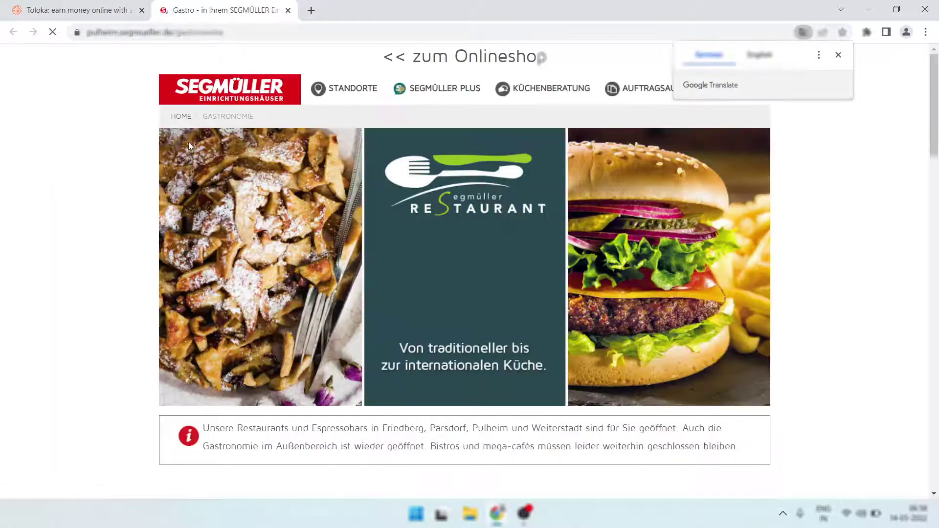
left_click(189, 143)
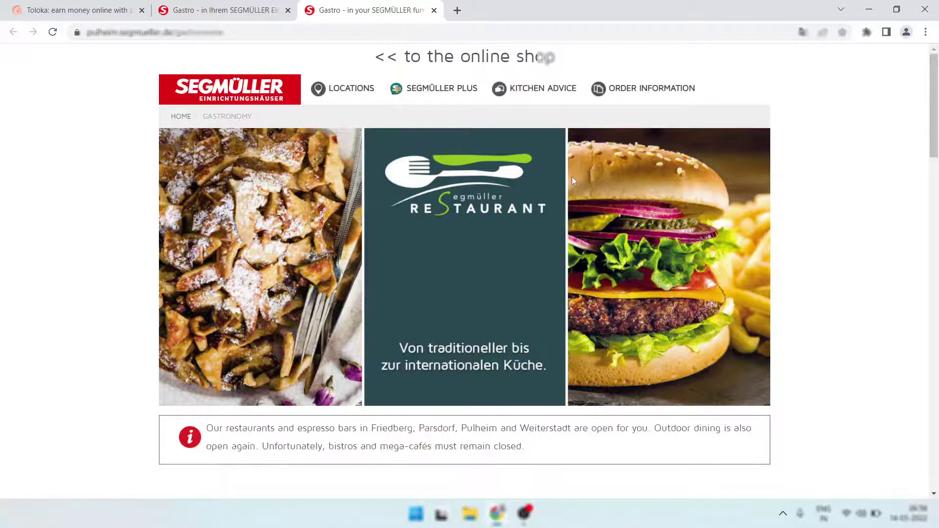
scroll(571, 177, "down", 15)
scroll(458, 186, "down", 10)
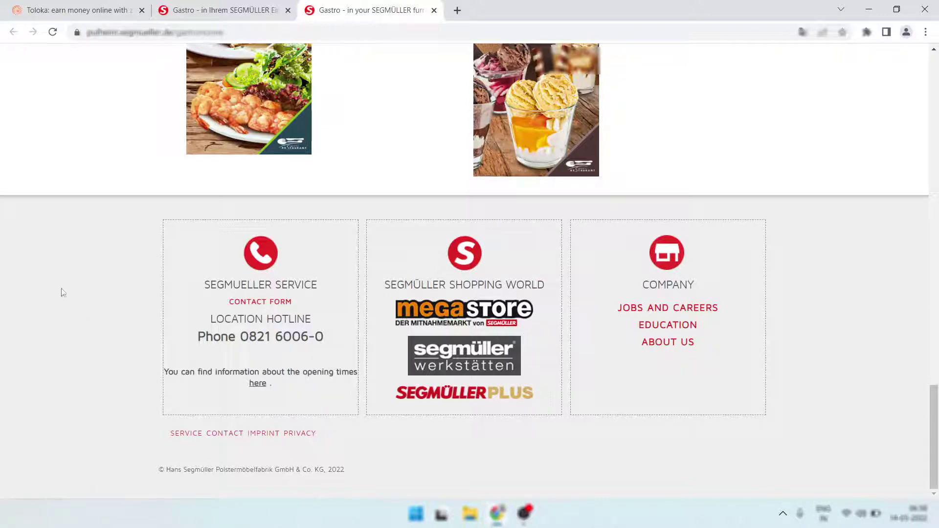
right_click(60, 275)
left_click(108, 413)
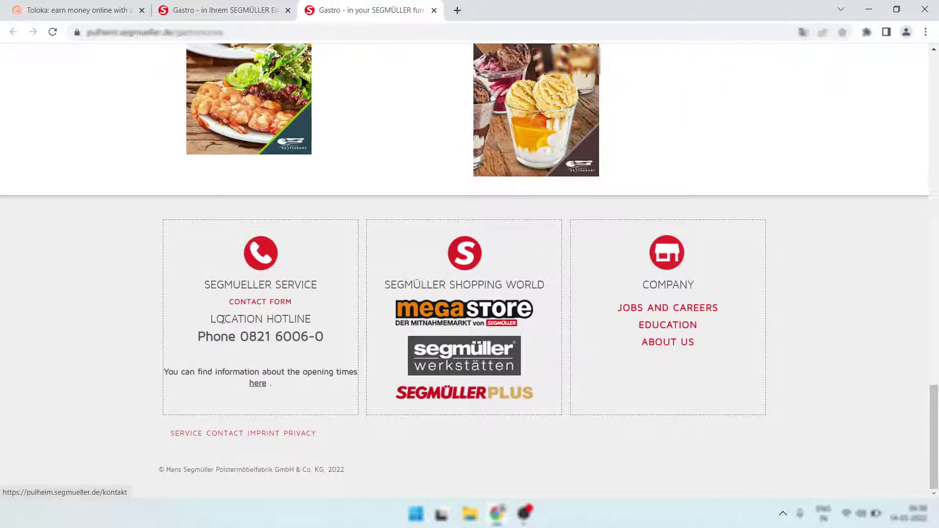
scroll(273, 311, "up", 3)
scroll(273, 311, "up", 20)
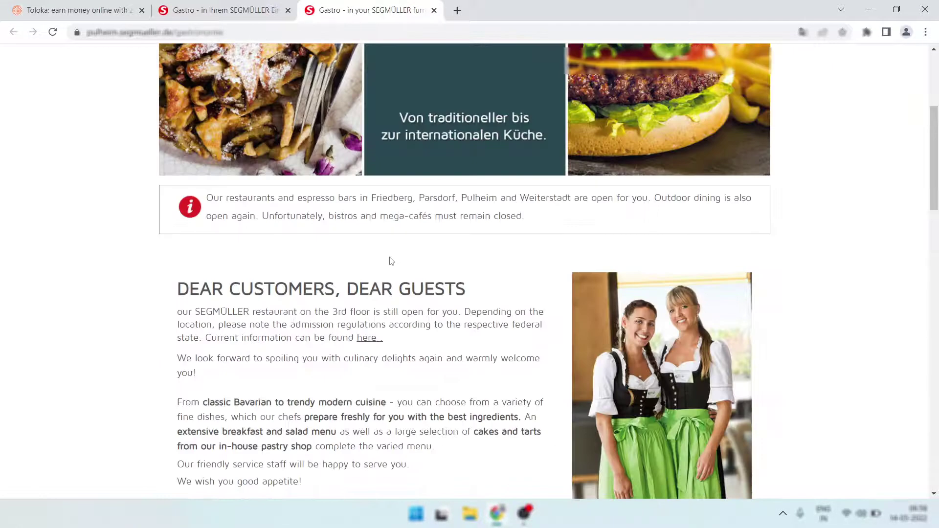
scroll(389, 261, "up", 3)
Step: Submit the No-reservation answer for Segmüller and close all other tabs
left_click(98, 10)
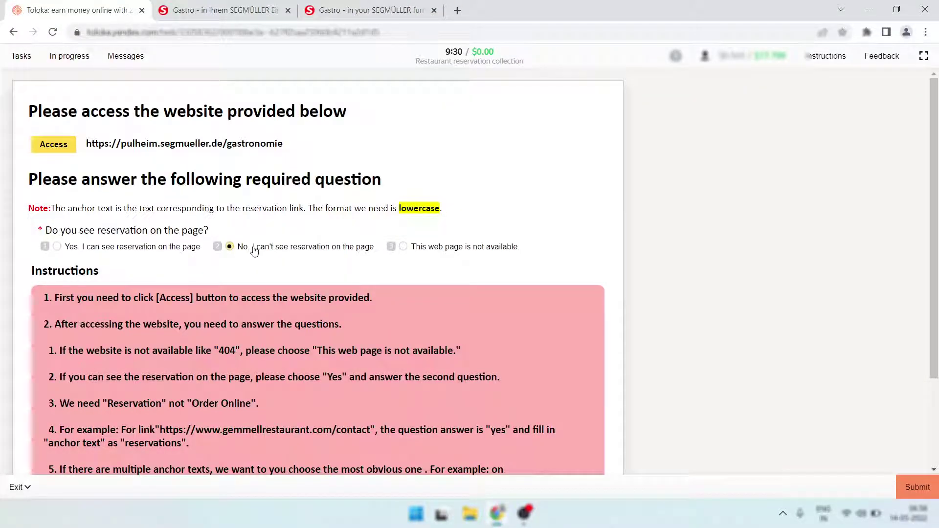
left_click(917, 486)
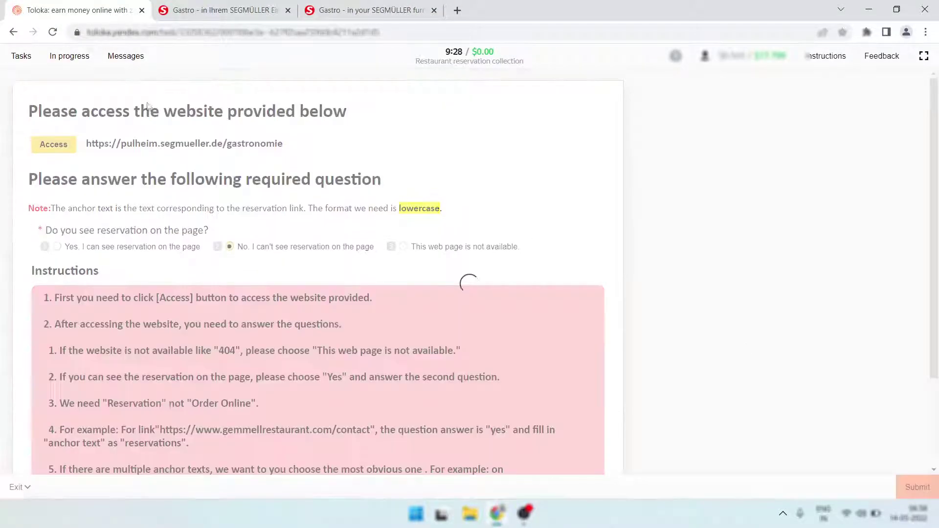
right_click(89, 7)
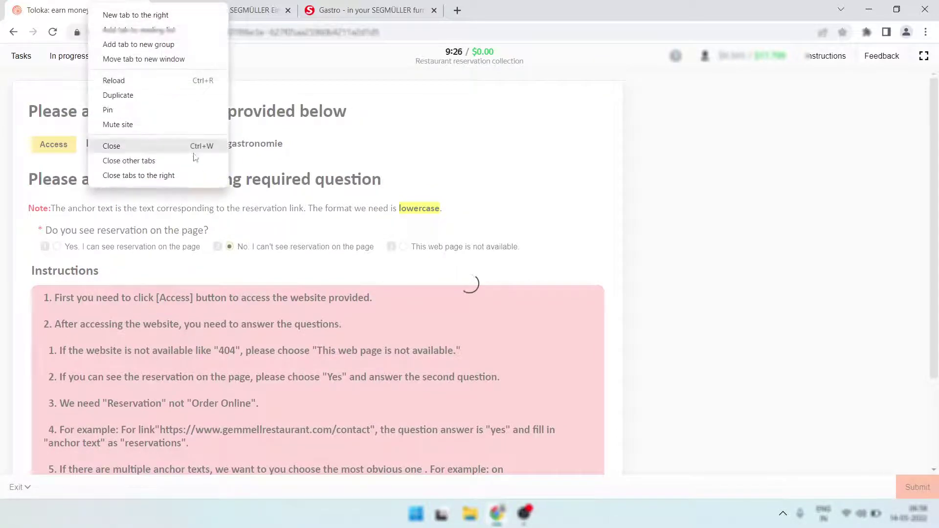
left_click(193, 159)
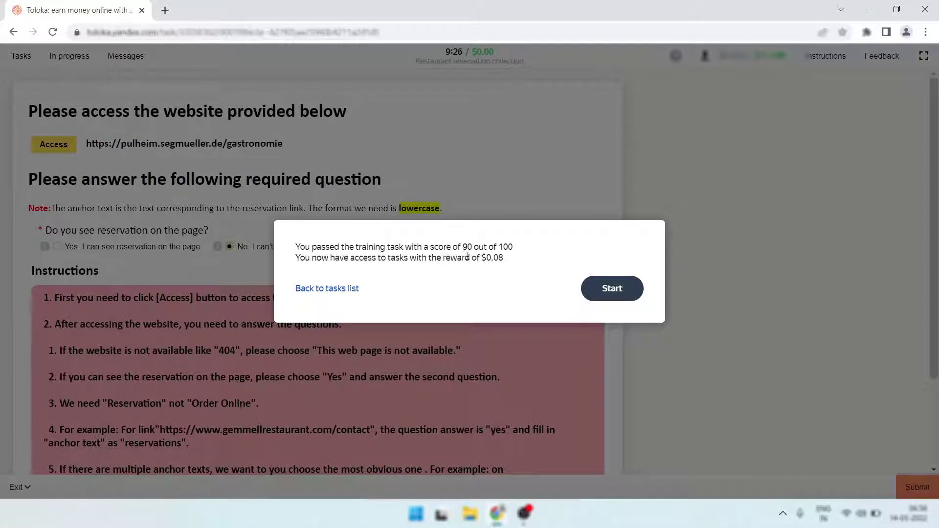
Step: Highlight the 90 out of 100 training score, then clear the highlight
left_click_drag(463, 247, 473, 246)
left_click(470, 250)
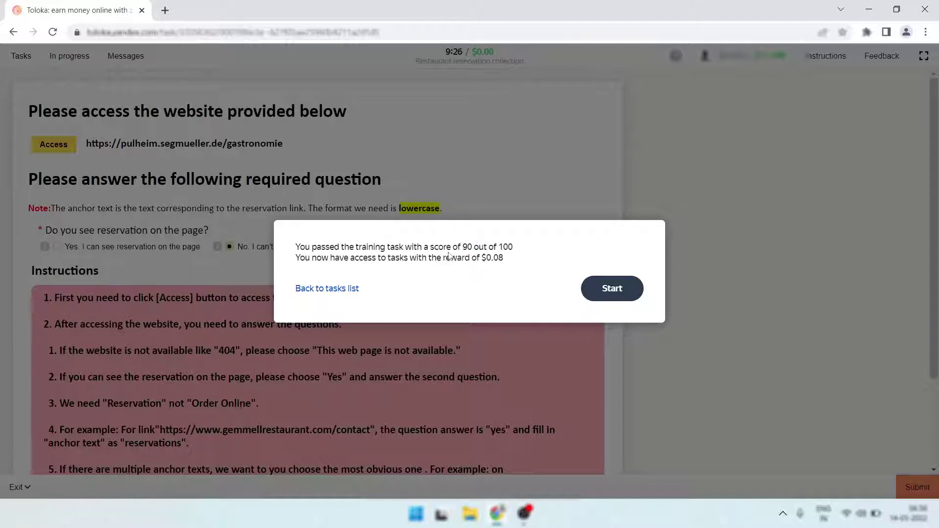